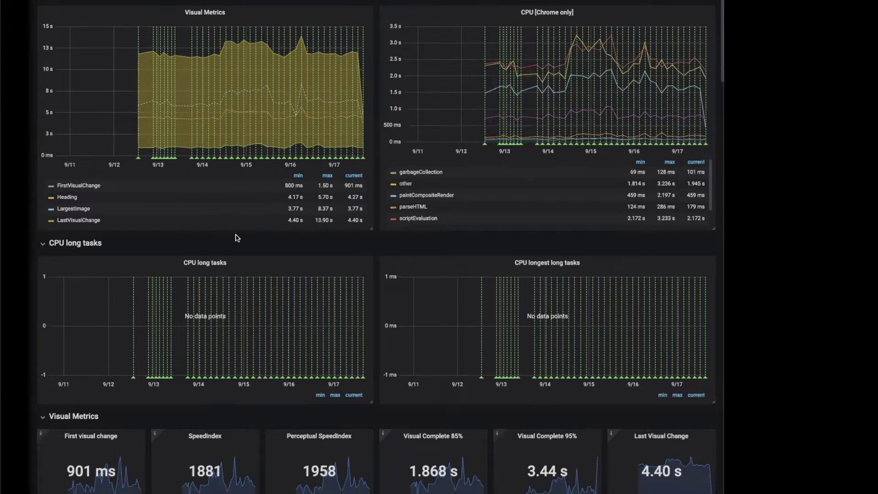
- Switch the dashboard to the _gitlab-org_gitlab-ce_issues_1 page to view its performance metrics
mouse_move(357, 251)
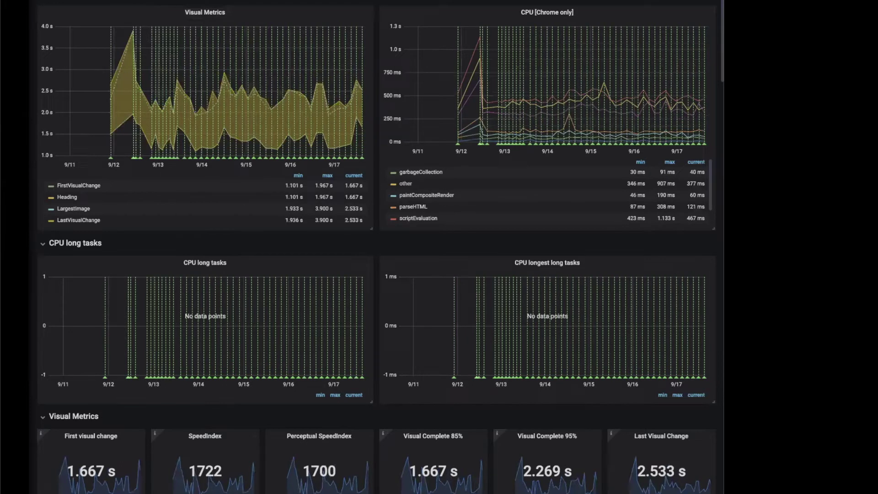
click(231, 2)
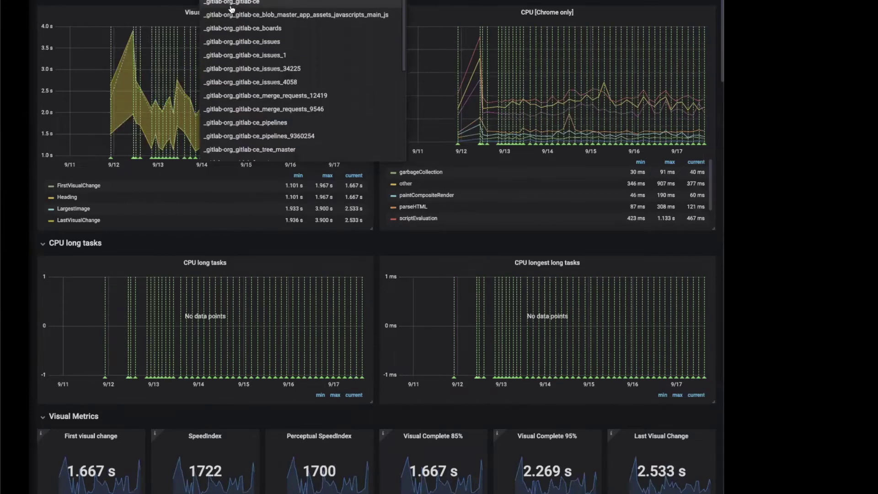
scroll(231, 11, up, 3)
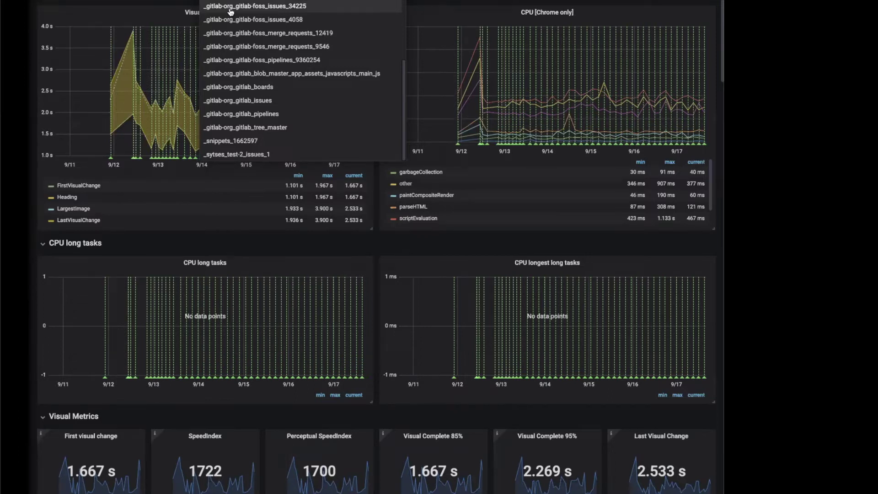
scroll(235, 16, up, 5)
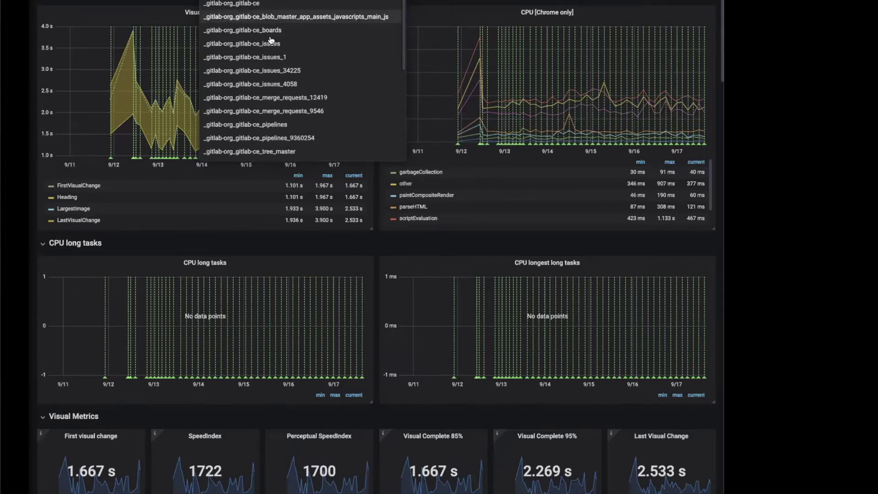
click(269, 55)
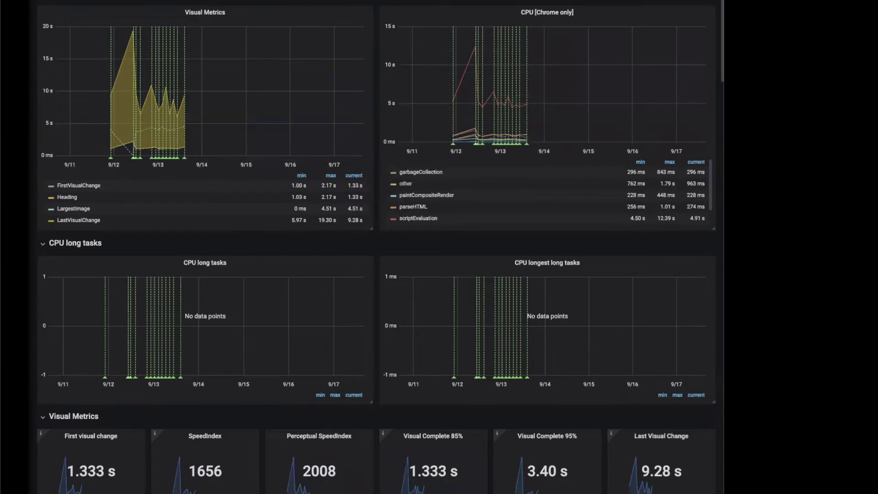
- Browse the other tested pages in the page list and return the dashboard to the _explore page
scroll(323, 54, down, 3)
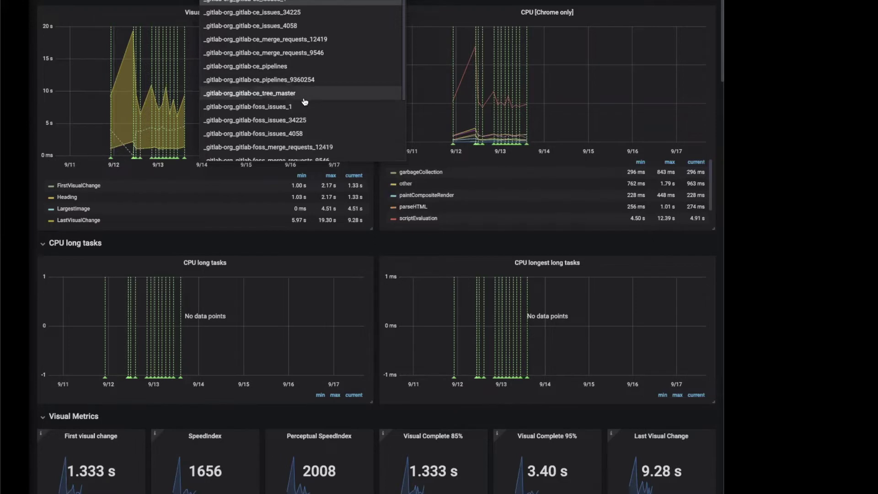
scroll(305, 102, down, 5)
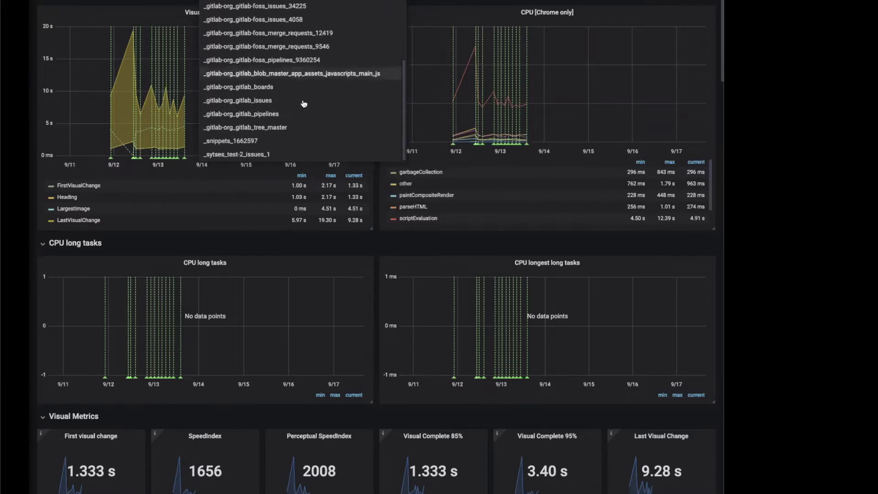
scroll(304, 103, up, 3)
key(Escape)
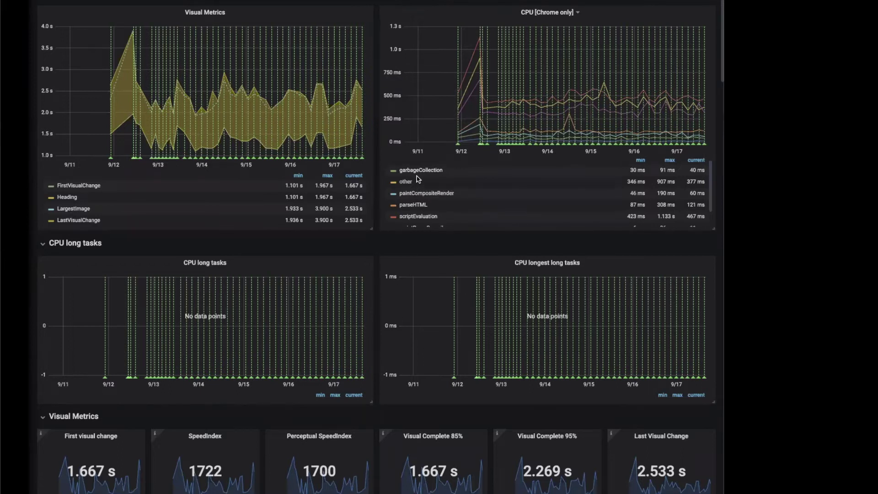
- Examine the full CPU category legend and the Visual Metrics tiles from First visual change to Last Visual Change
scroll(417, 179, down, 1)
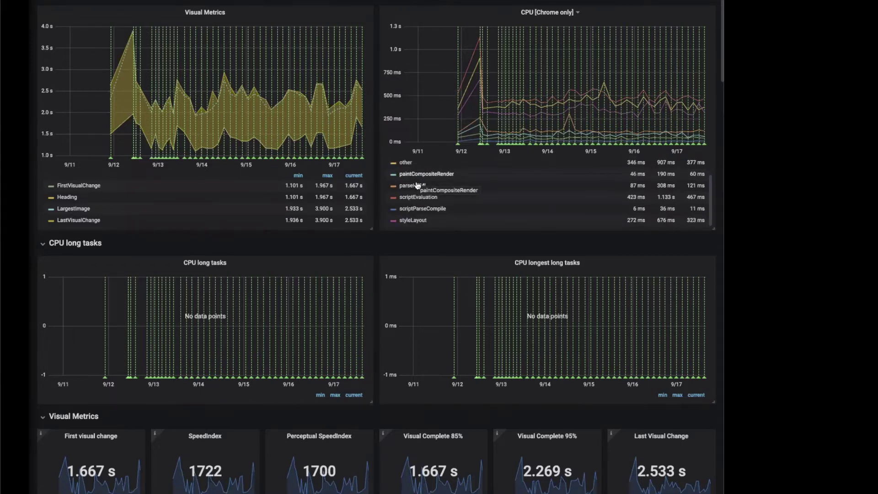
scroll(418, 180, down, 1)
mouse_move(417, 184)
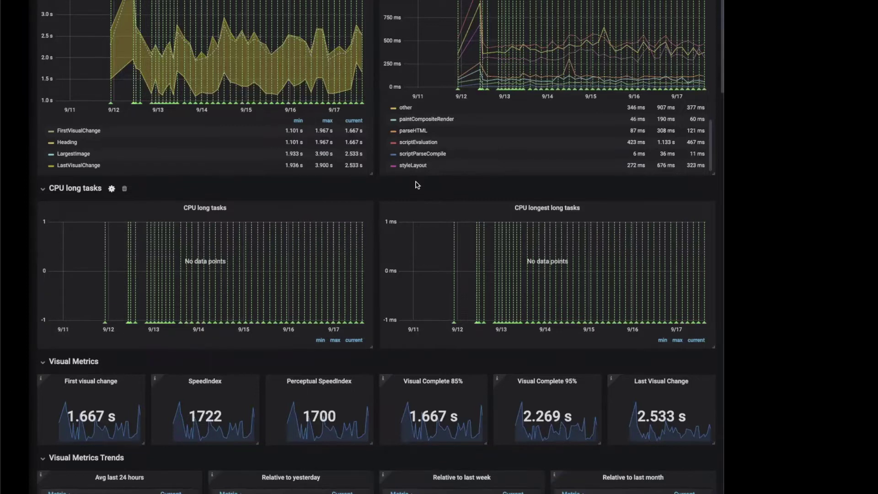
scroll(276, 303, down, 2)
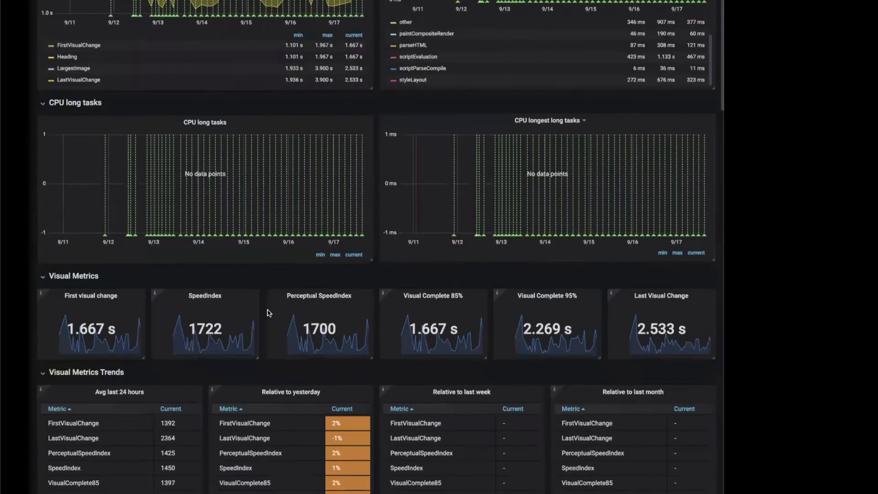
scroll(258, 304, down, 2)
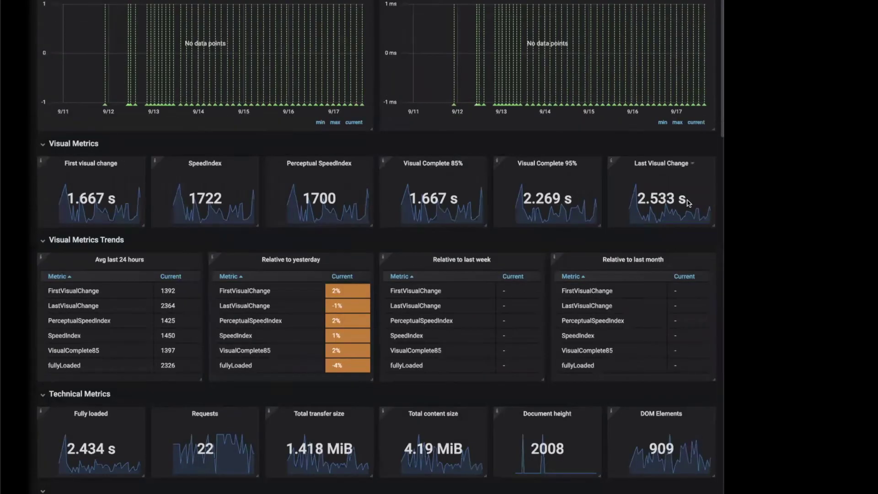
mouse_move(609, 163)
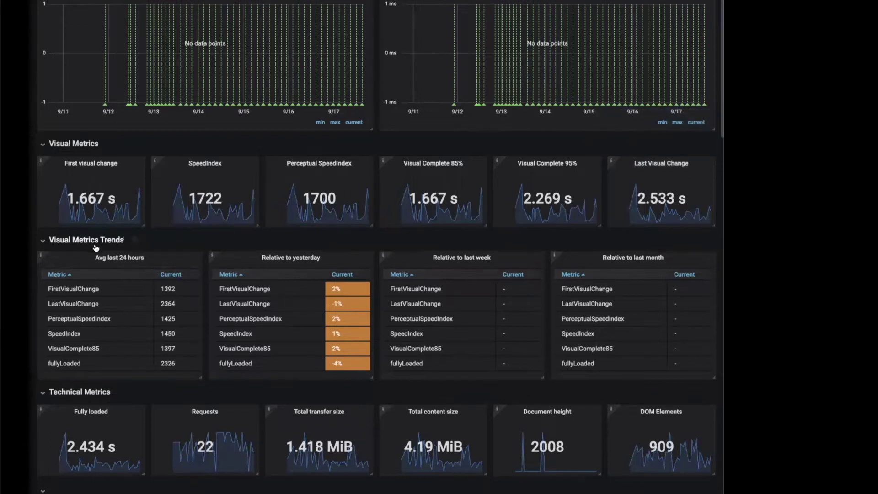
- Review the Visual Metrics Trends tables, the Technical Metrics tiles, the Coach score section and the Errors chart
scroll(134, 245, down, 1)
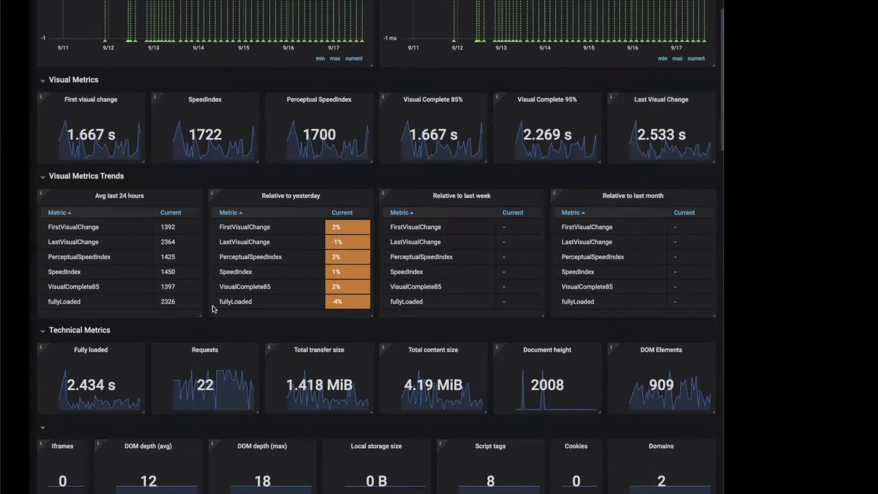
scroll(214, 304, down, 1)
scroll(214, 304, down, 1)
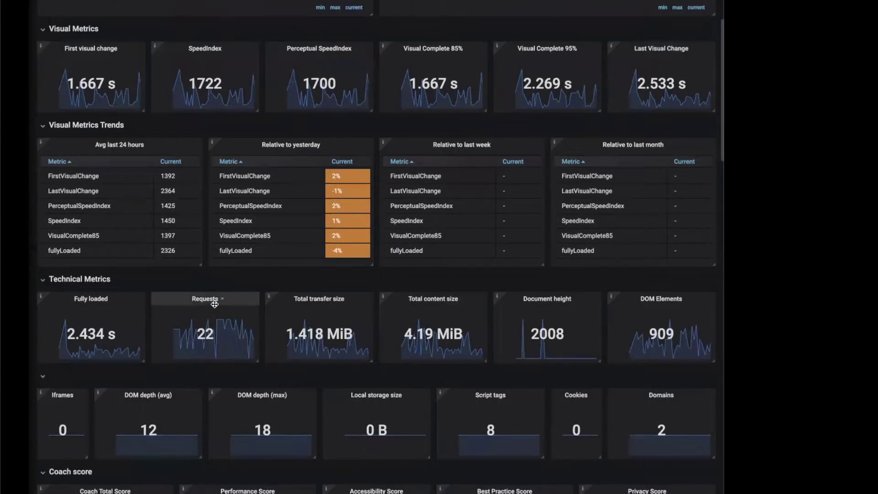
scroll(215, 304, down, 5)
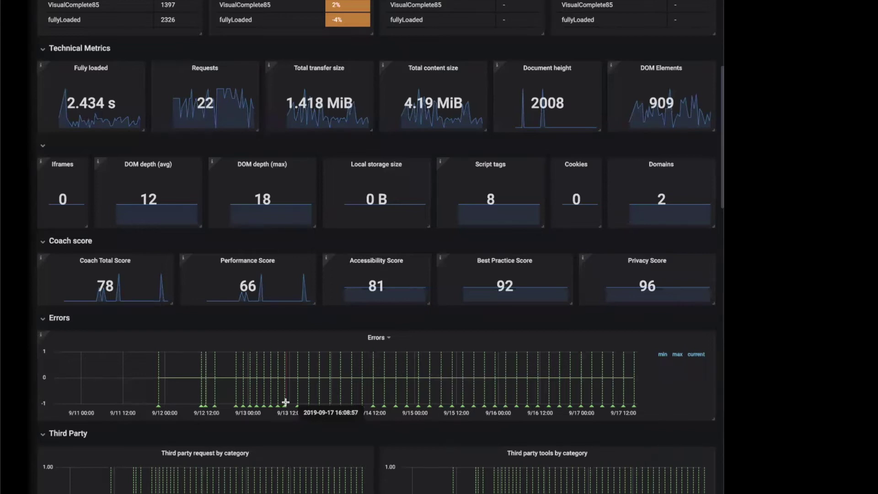
scroll(285, 402, up, 3)
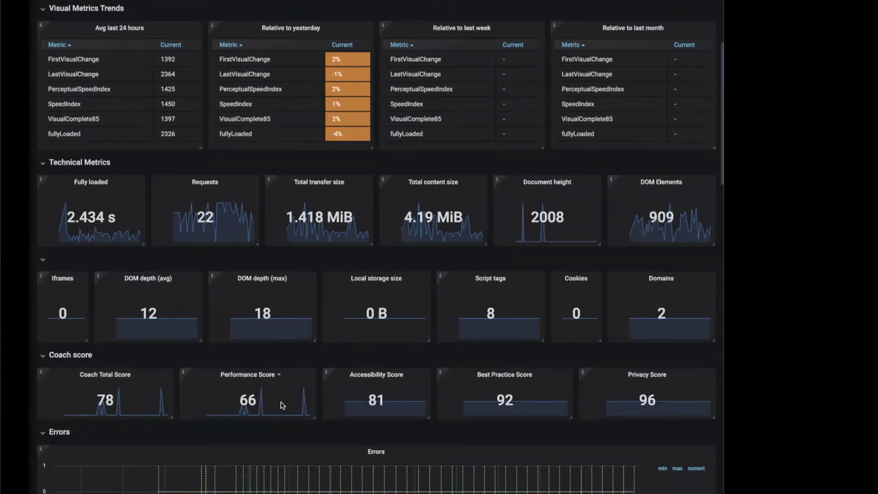
scroll(282, 405, down, 1)
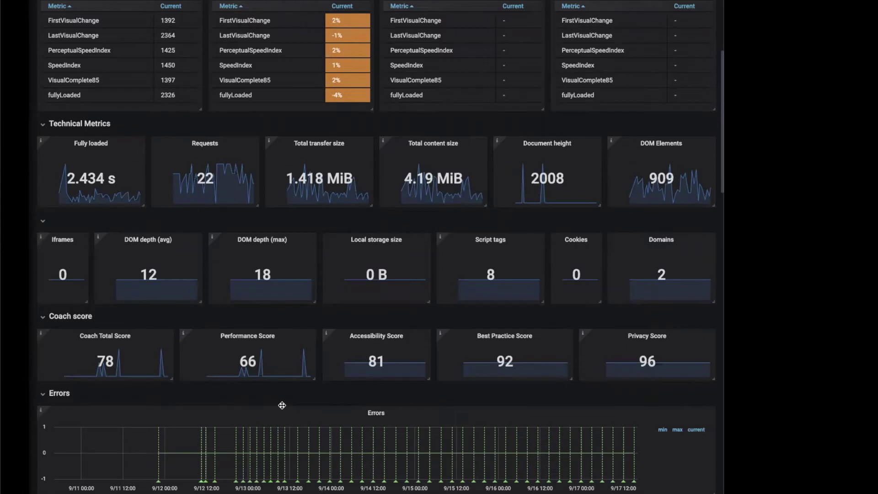
scroll(281, 406, down, 3)
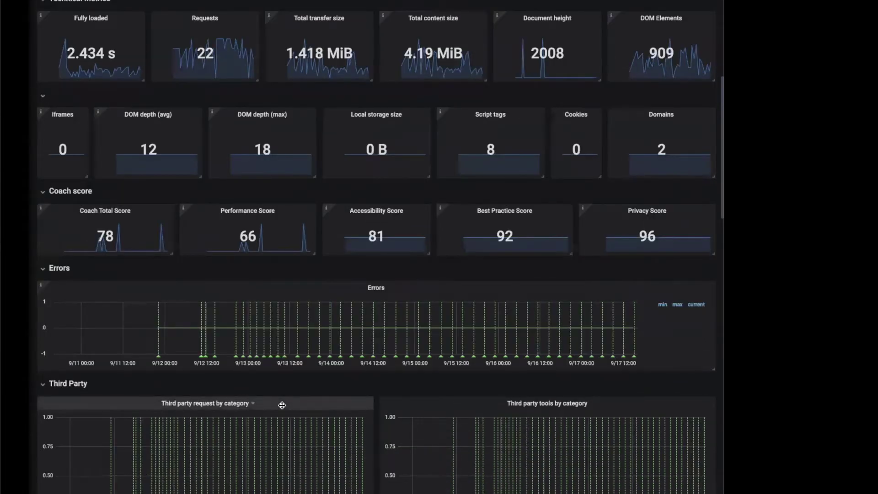
scroll(282, 405, down, 1)
- Review the third-party, visual metrics history, transfer size, requests, backend versus frontend and Navigation Timings charts
scroll(282, 407, down, 11)
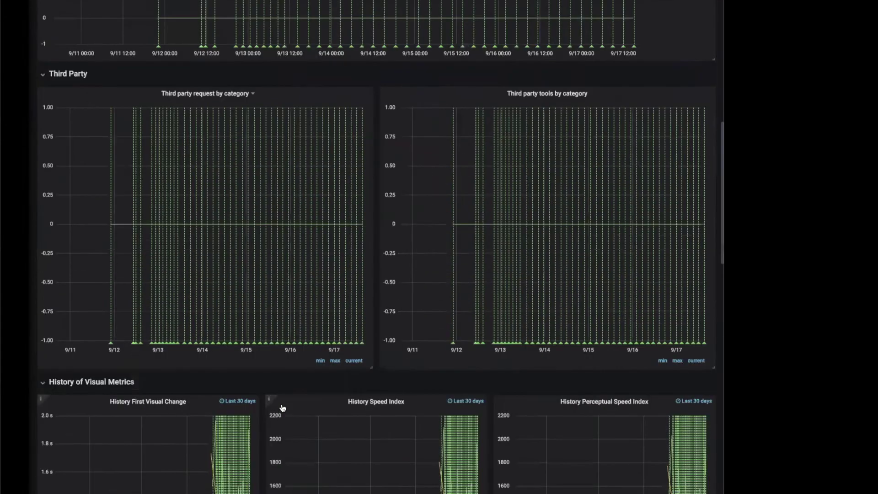
scroll(538, 463, down, 8)
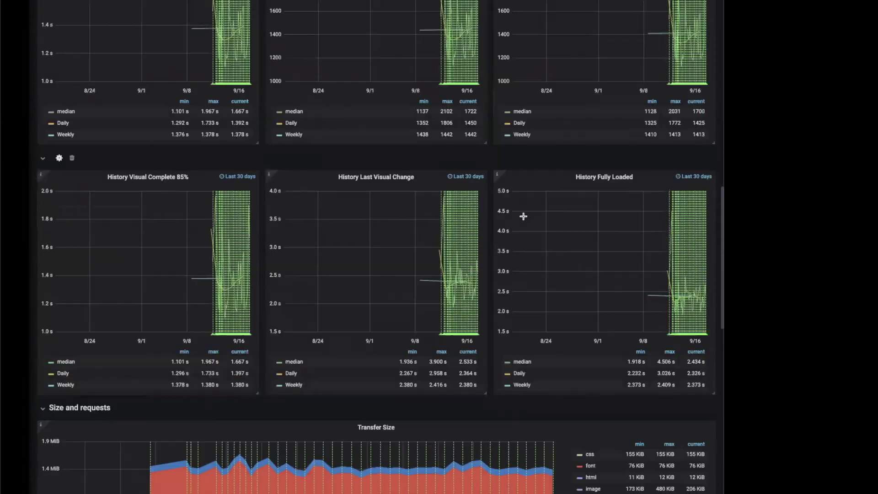
scroll(522, 331, down, 9)
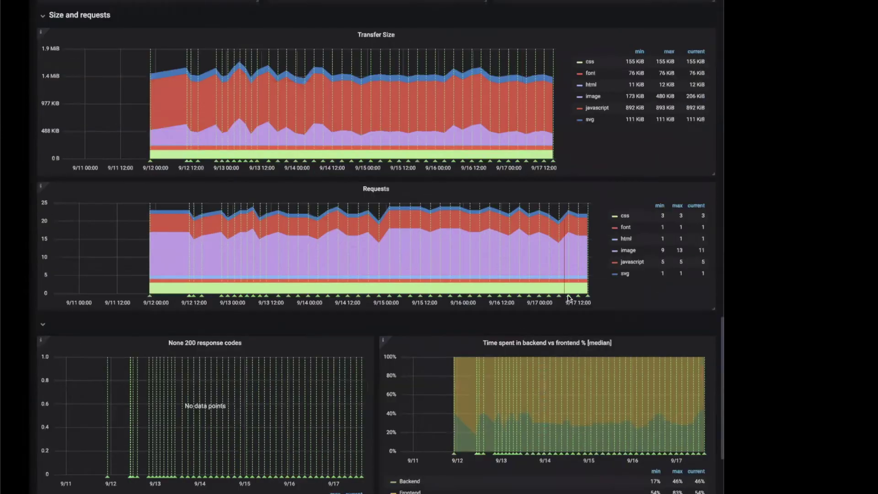
mouse_move(589, 305)
scroll(670, 318, down, 1)
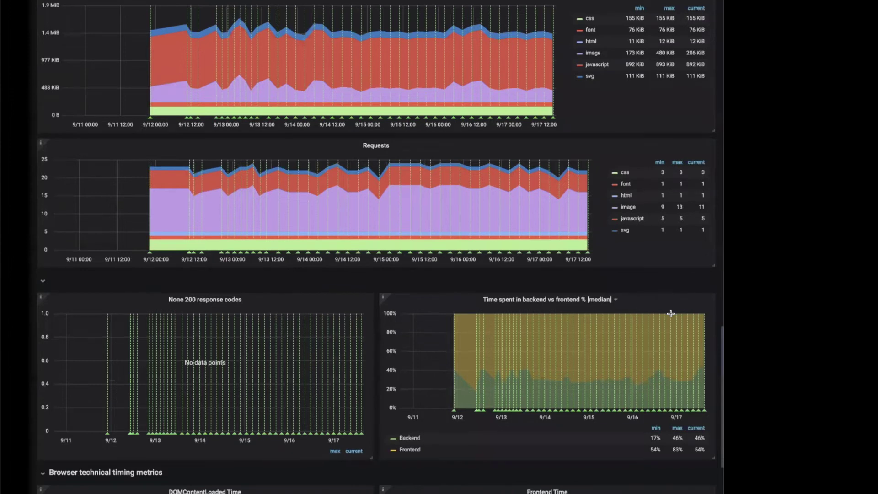
scroll(670, 313, down, 2)
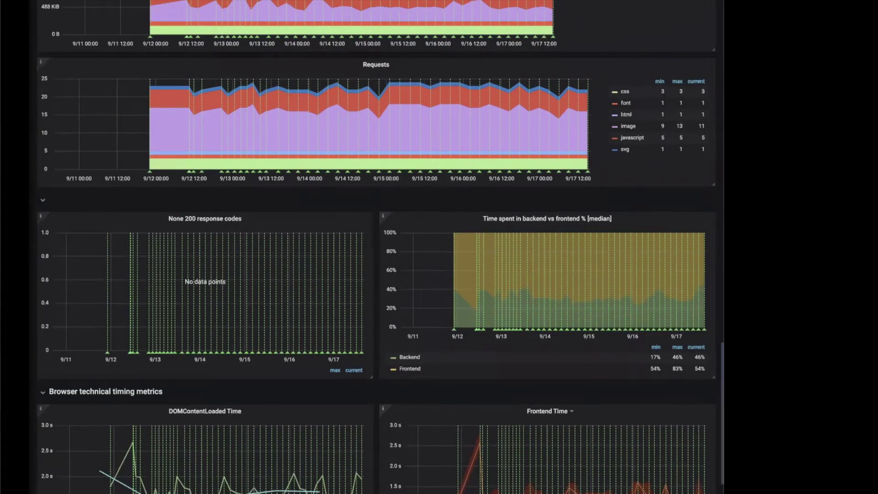
scroll(376, 247, down, 15)
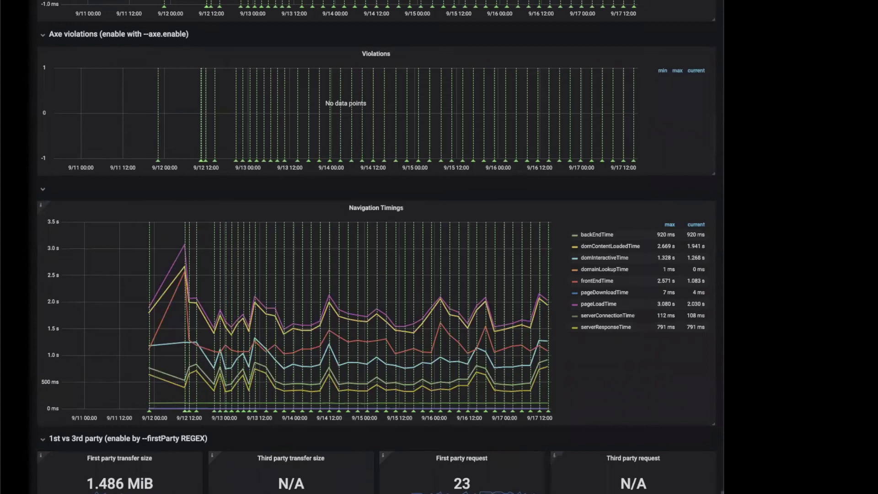
- Open the sitespeed.io result report of the latest test run from its annotation on the CPU chart
scroll(695, 239, up, 20)
scroll(695, 240, up, 10)
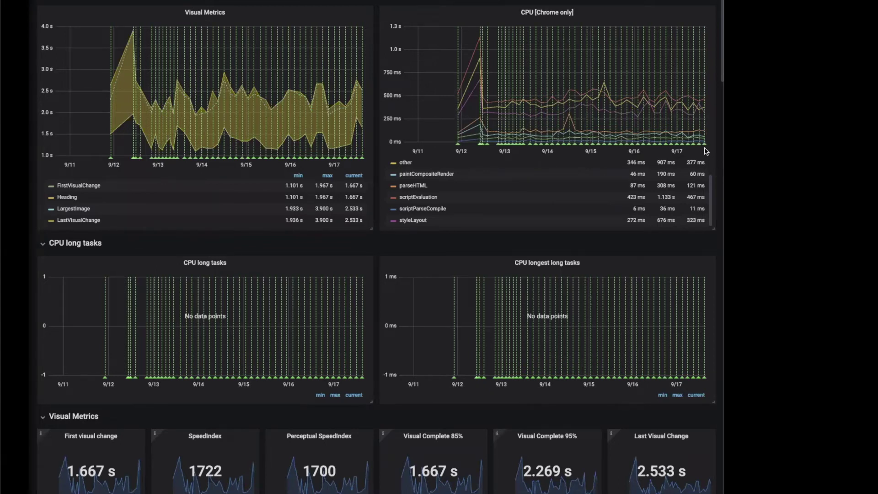
mouse_move(705, 147)
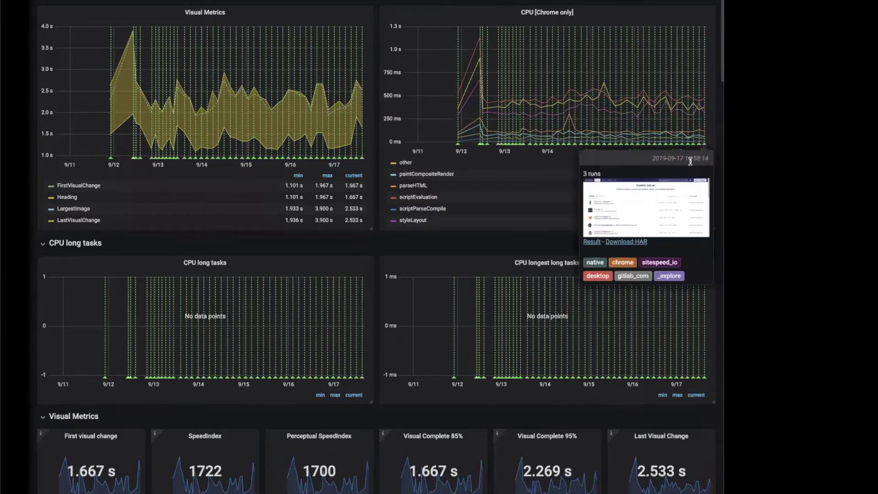
click(592, 243)
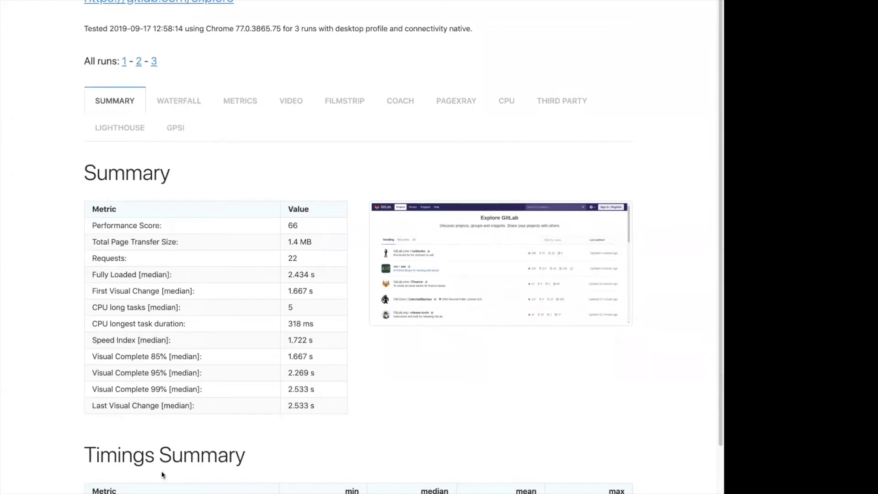
- Examine the report's Summary and Timings Summary tables, including the visual and RUM timing metrics
scroll(110, 49, down, 1)
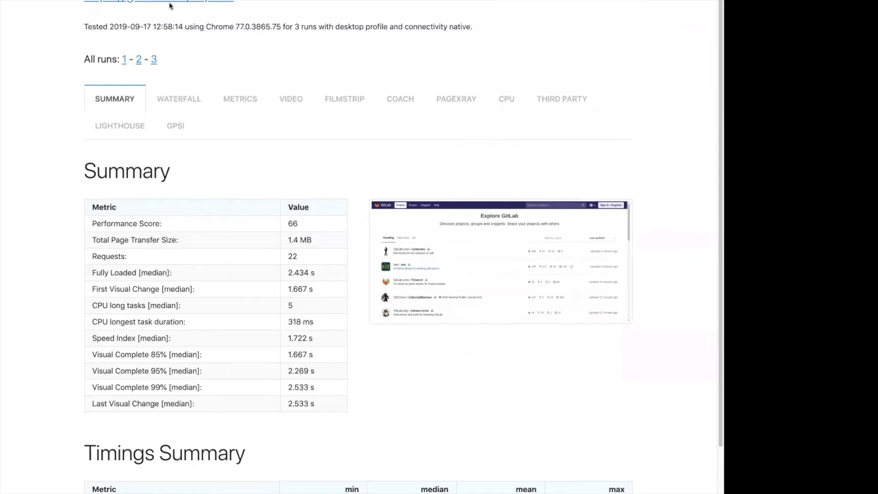
scroll(154, 306, down, 5)
scroll(154, 306, down, 5)
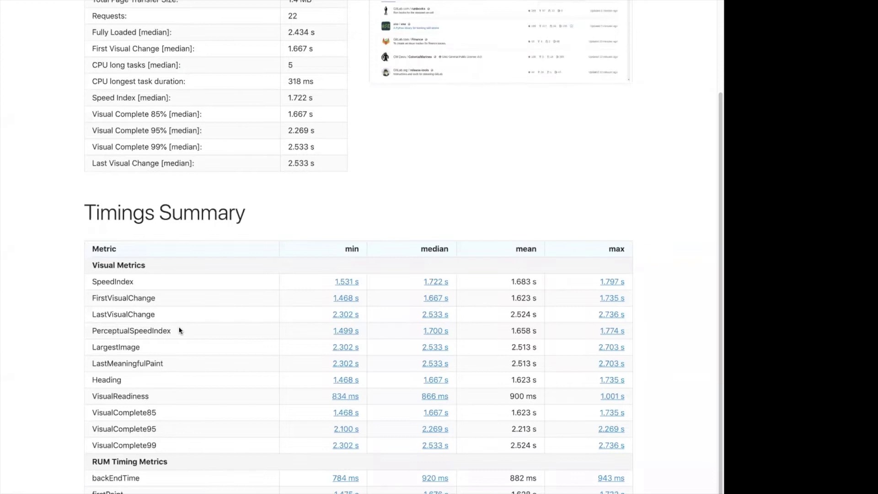
scroll(179, 330, down, 1)
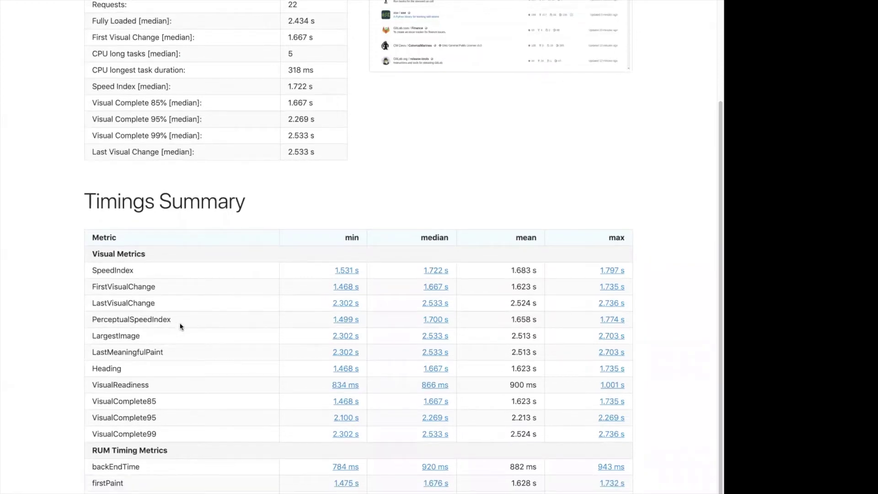
- Show the report's waterfall of page requests and inspect their load timings
scroll(182, 320, up, 5)
scroll(130, 35, up, 5)
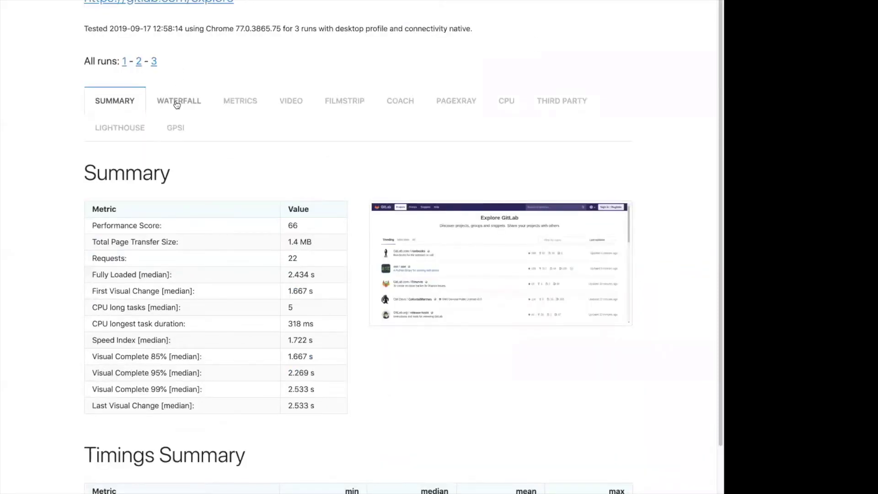
click(177, 104)
scroll(173, 110, down, 1)
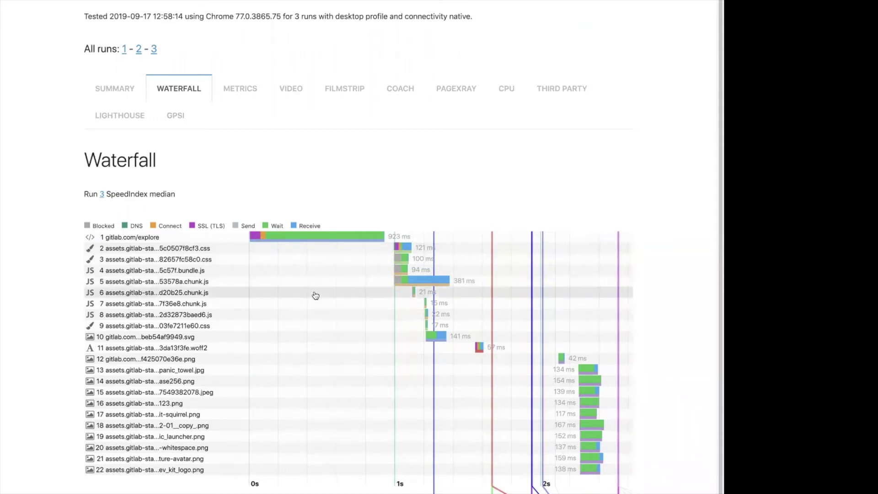
- Show the report's detailed metrics and review them from Visual Metrics through Largest Contentful Paint to Custom scripts
click(245, 95)
scroll(260, 213, down, 3)
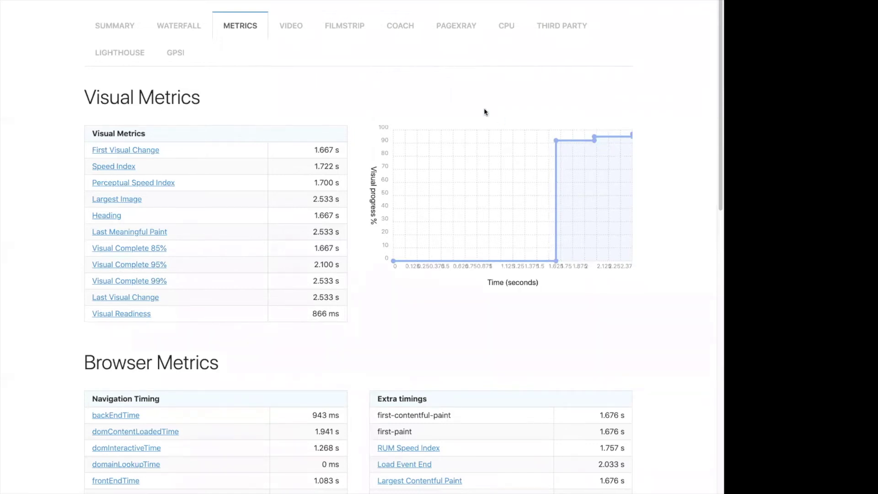
scroll(325, 192, down, 5)
scroll(233, 190, down, 7)
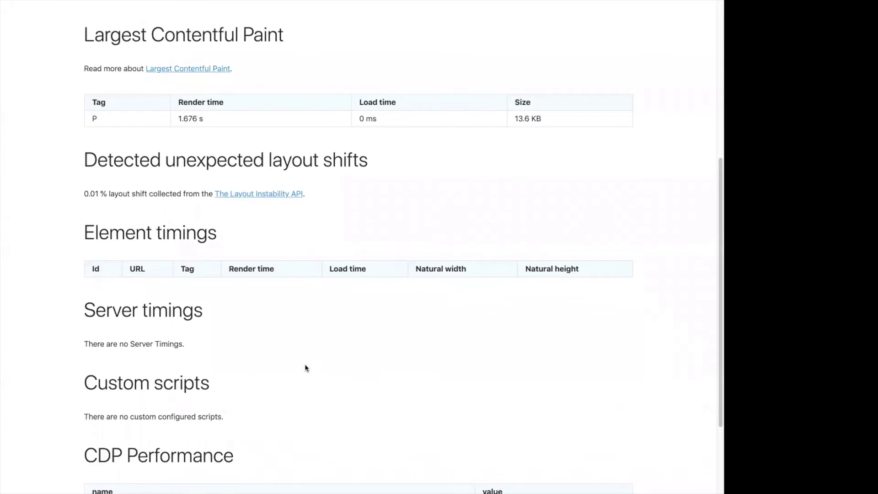
- Examine the Server timings and CDP Performance sections of the report's detailed metrics
drag(198, 343, 78, 346)
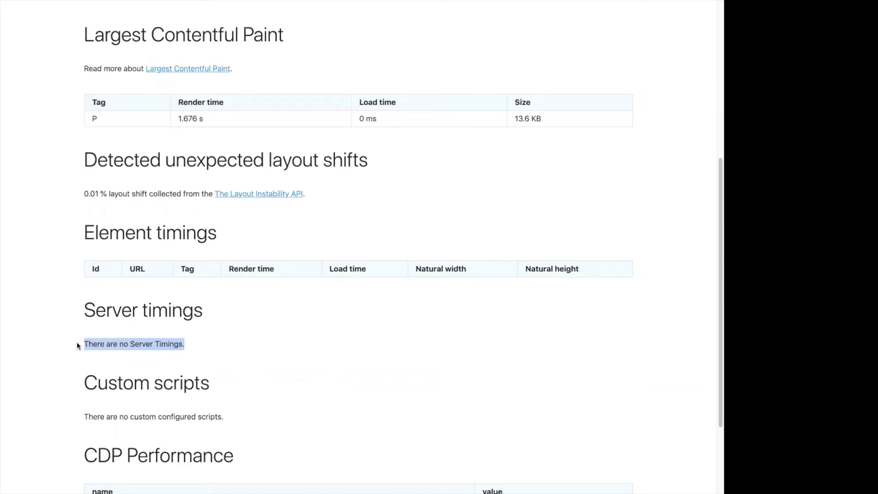
scroll(233, 343, down, 7)
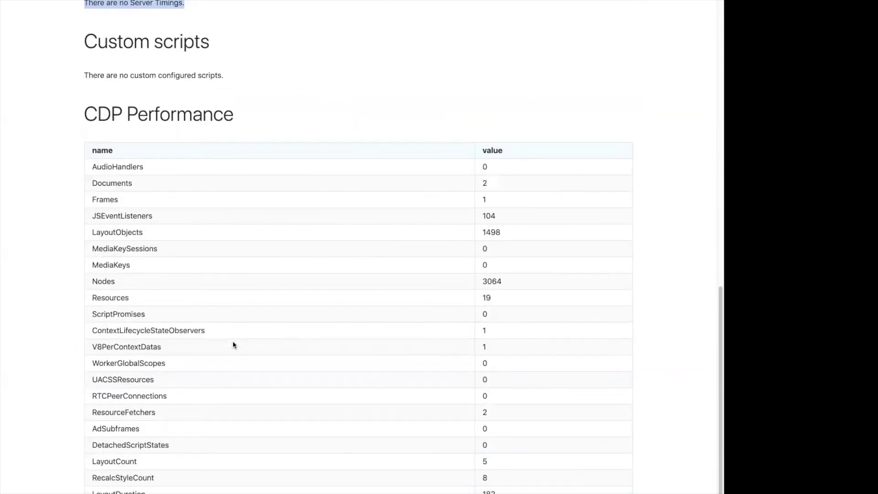
scroll(233, 344, down, 4)
scroll(233, 344, up, 14)
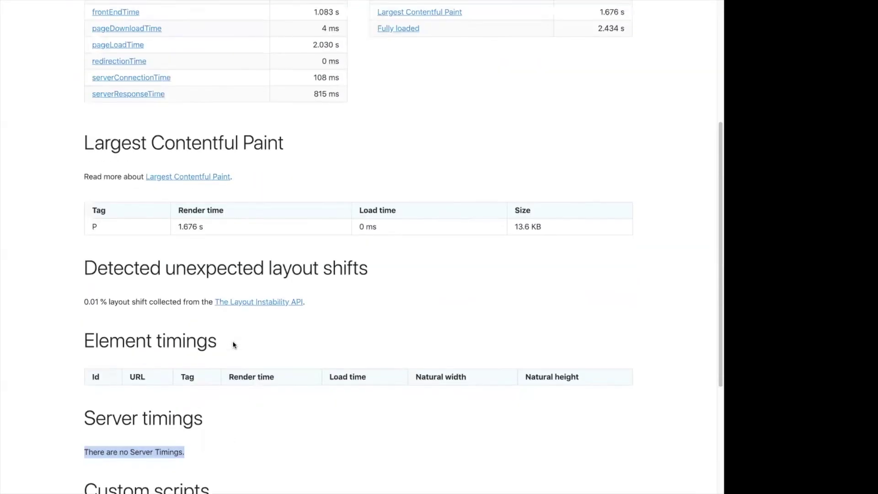
- Show the explore report's video and play the recording of the page load
scroll(233, 344, up, 20)
click(284, 110)
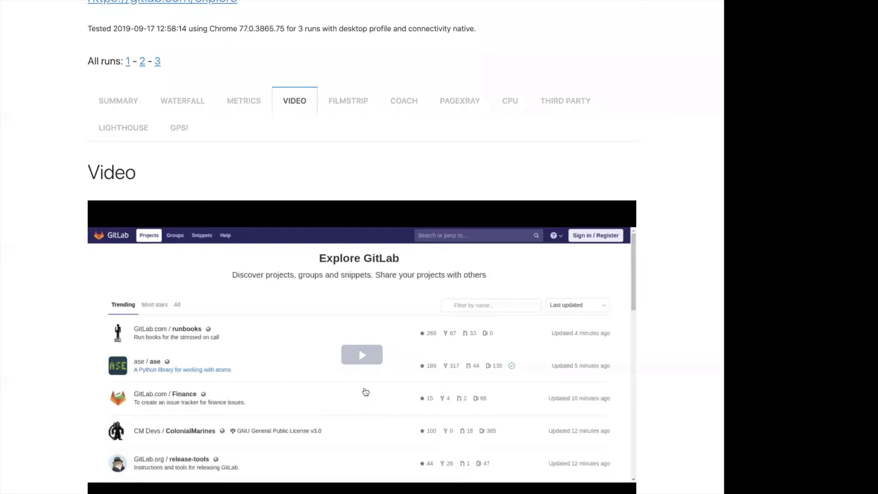
click(360, 363)
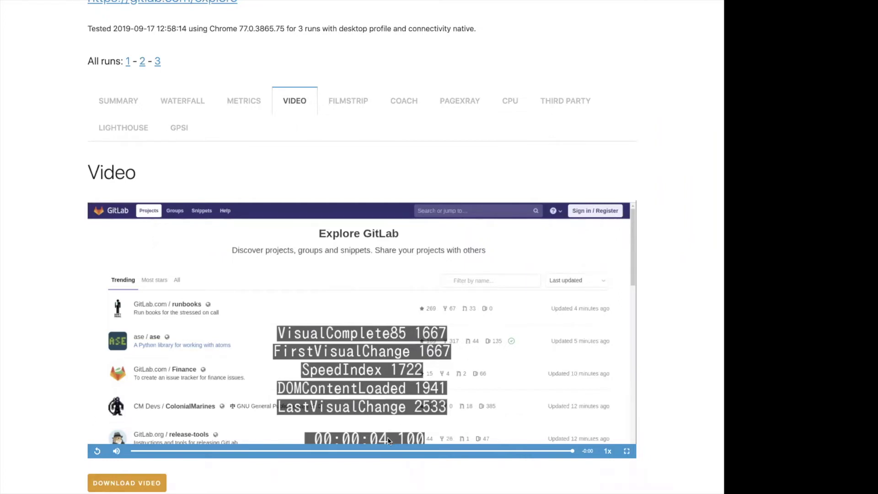
- Open the report for gitlab.com/gitlab-org/gitlab/boards from the list of tested pages and inspect its First Visual Change and Fully Loaded metrics
right_click(323, 0)
key(Escape)
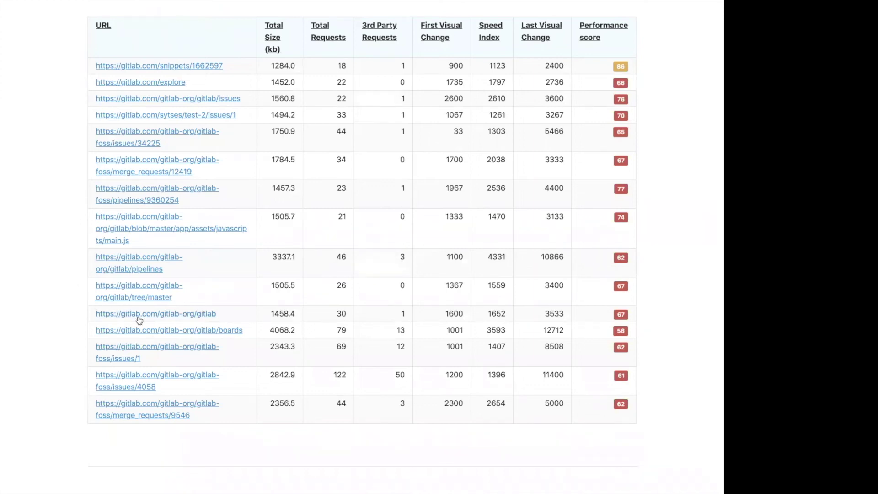
click(154, 331)
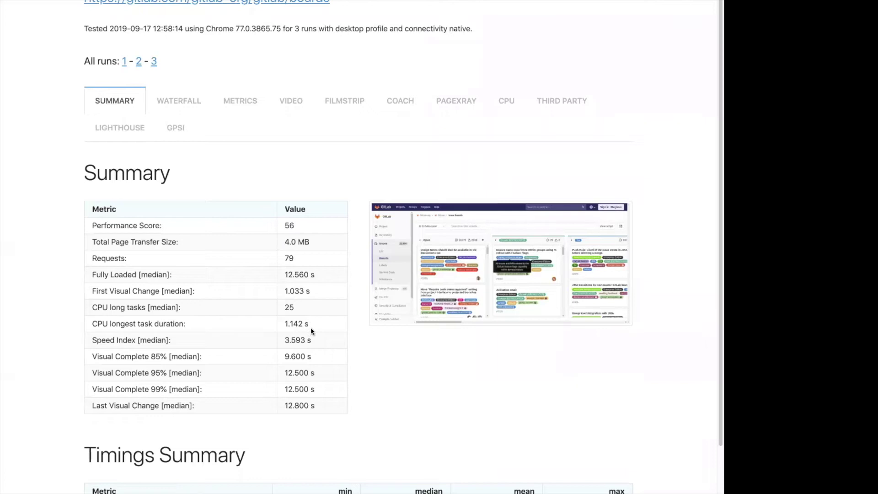
drag(312, 290, 260, 293)
drag(321, 275, 279, 281)
- Play the boards report's page load video and show the filmstrip of the explore report
click(294, 112)
click(362, 355)
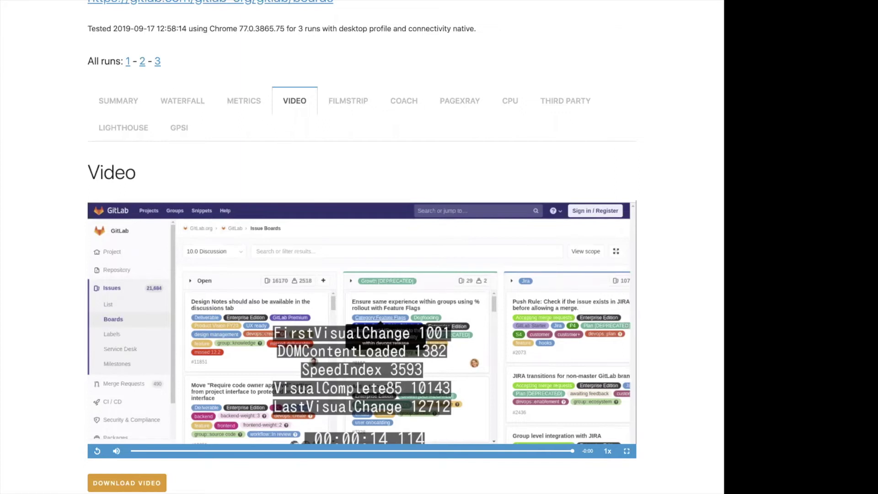
click(348, 99)
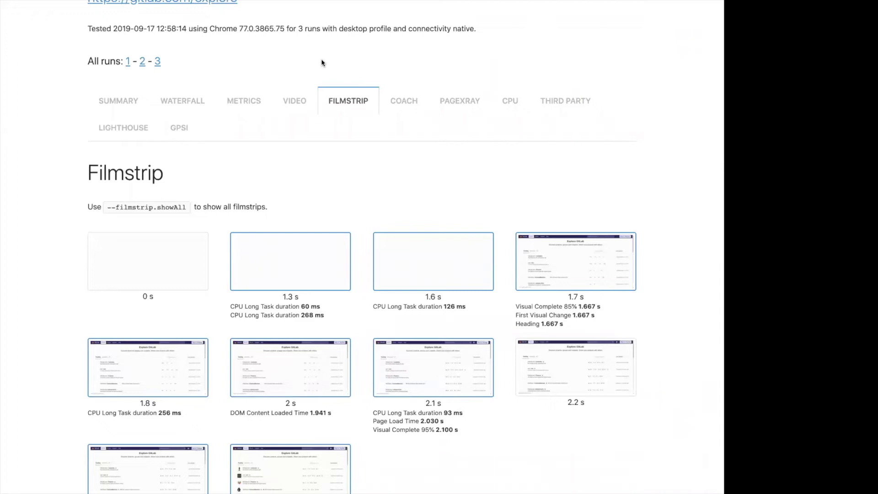
- Show the explore report's Coach results and review the scores, the performance advice and the best practice advice
click(398, 104)
scroll(434, 329, down, 10)
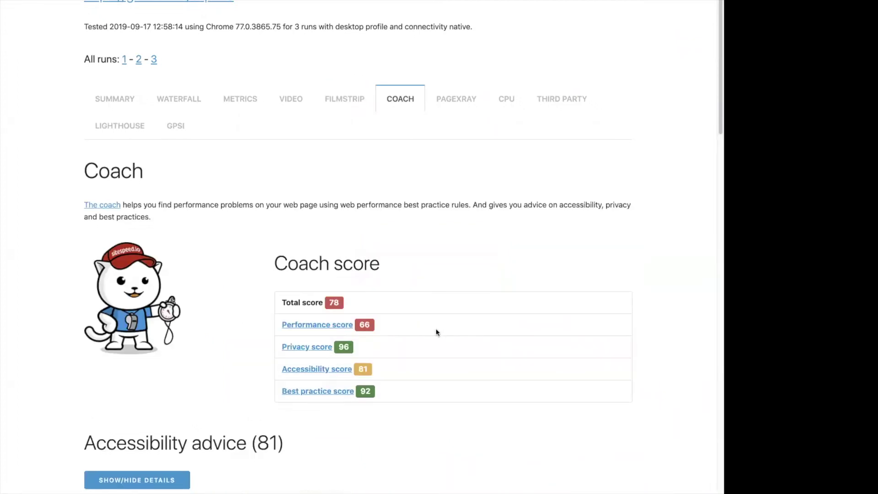
scroll(436, 329, down, 7)
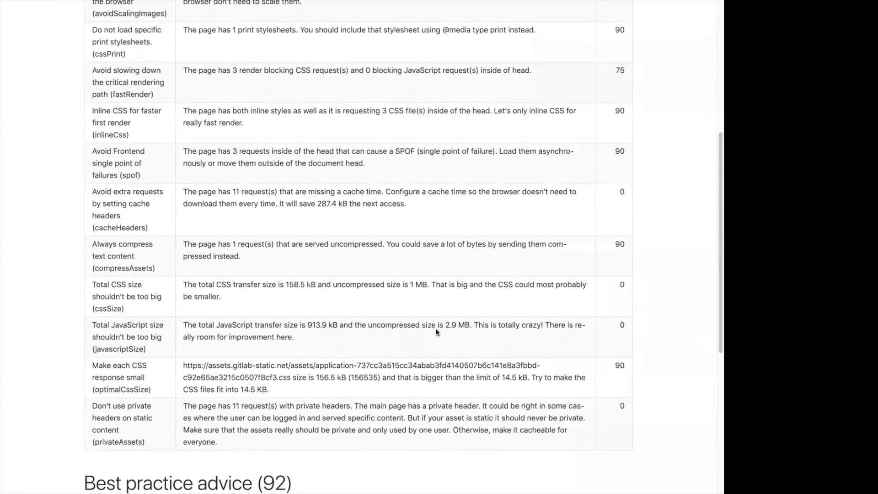
scroll(437, 332, up, 1)
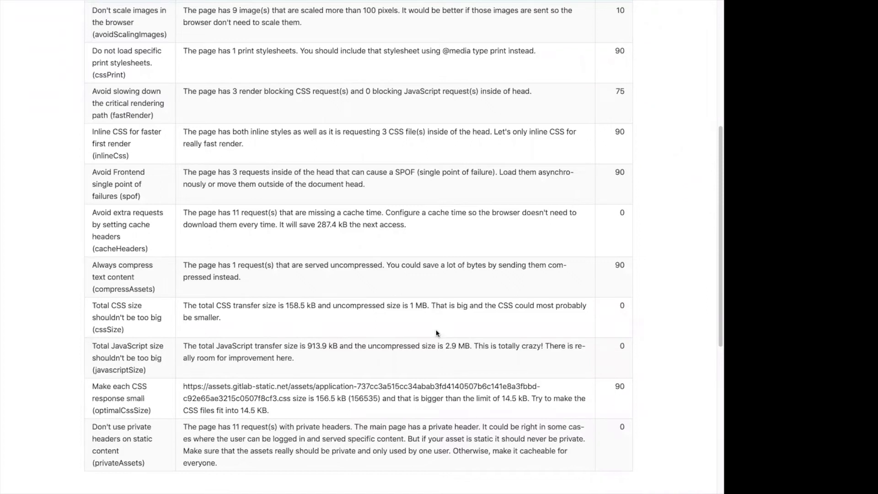
scroll(437, 333, up, 1)
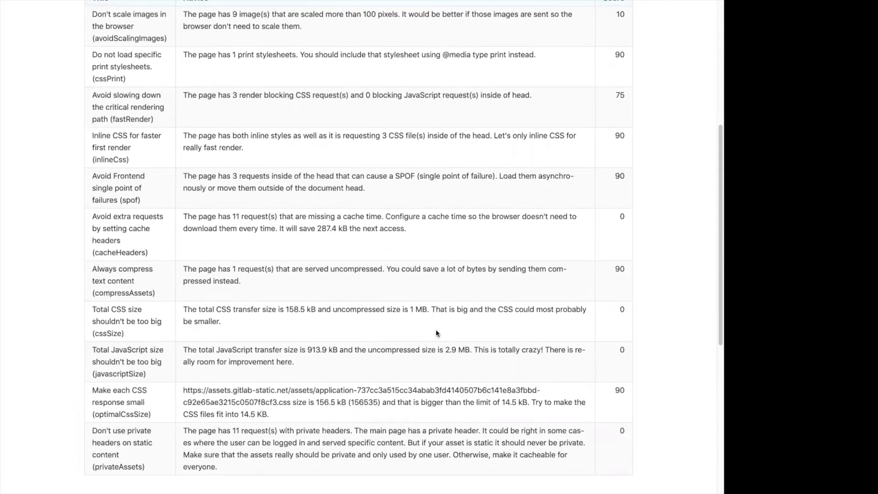
scroll(436, 333, down, 8)
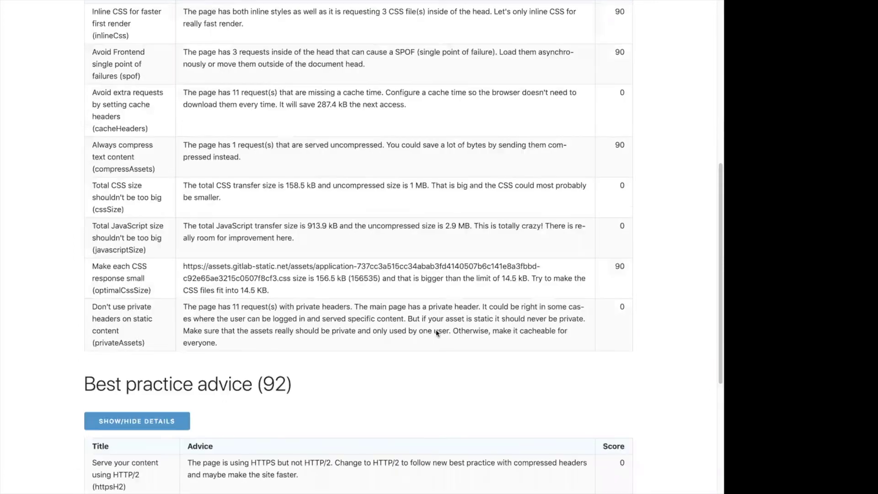
scroll(196, 229, down, 10)
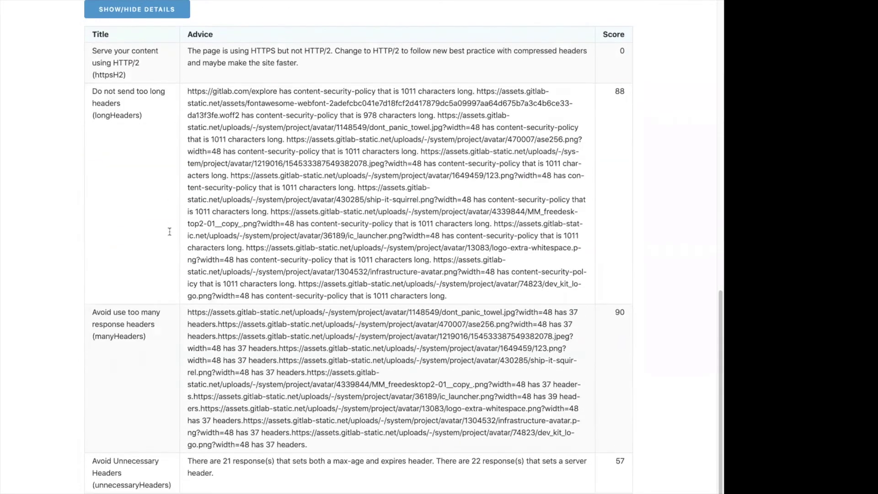
scroll(268, 204, up, 2)
scroll(268, 204, up, 20)
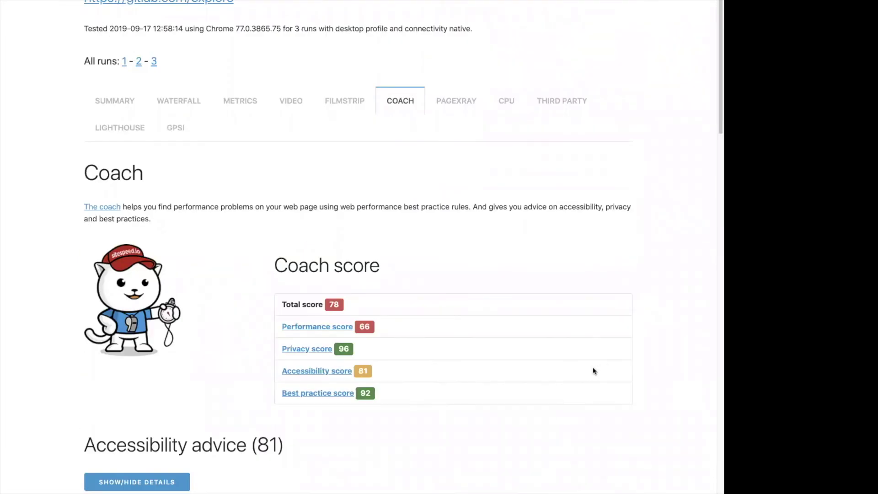
- Look through the explore report's PageXray, CPU and Third party results
click(456, 102)
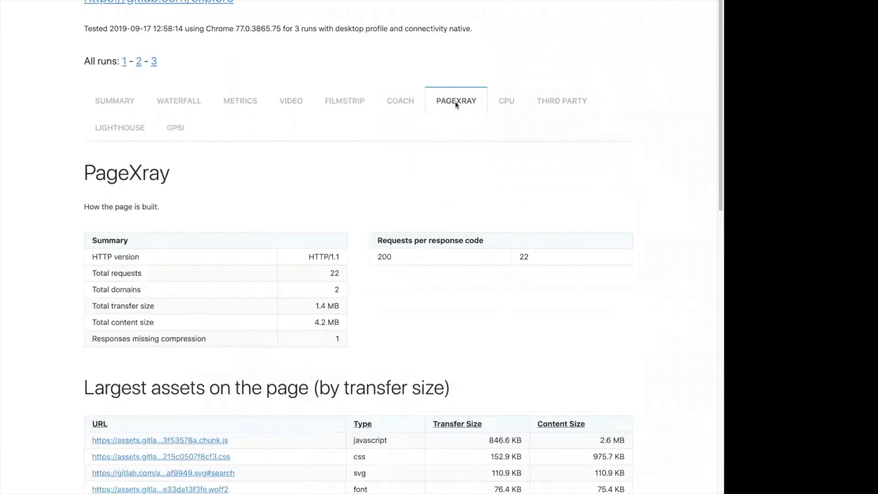
click(522, 102)
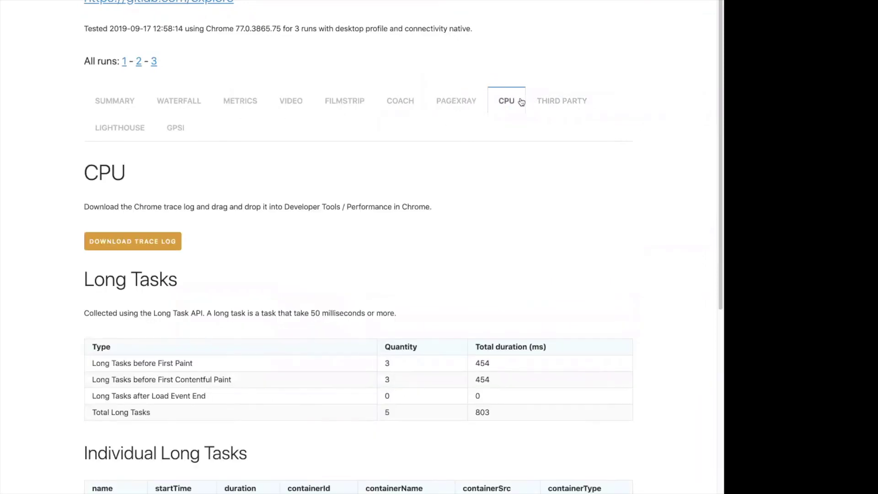
click(549, 107)
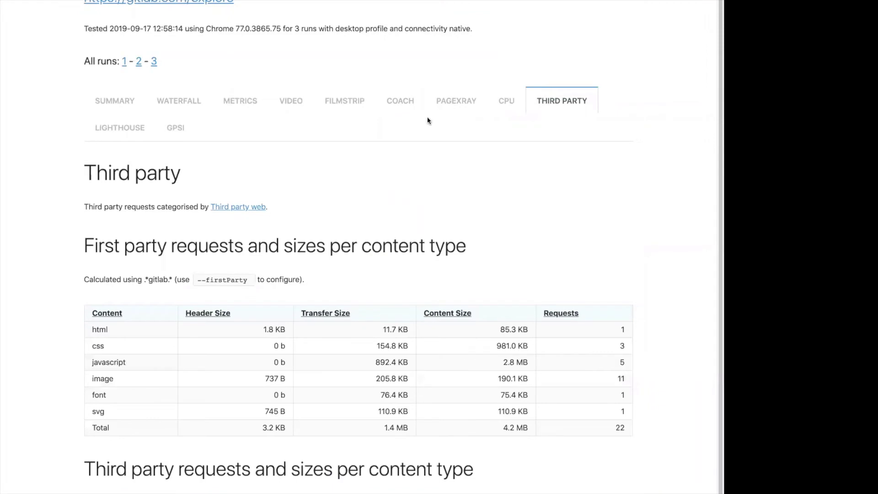
- Review the explore report's Lighthouse audit from Performance through Accessibility to SEO, and show its GPSI results
click(107, 137)
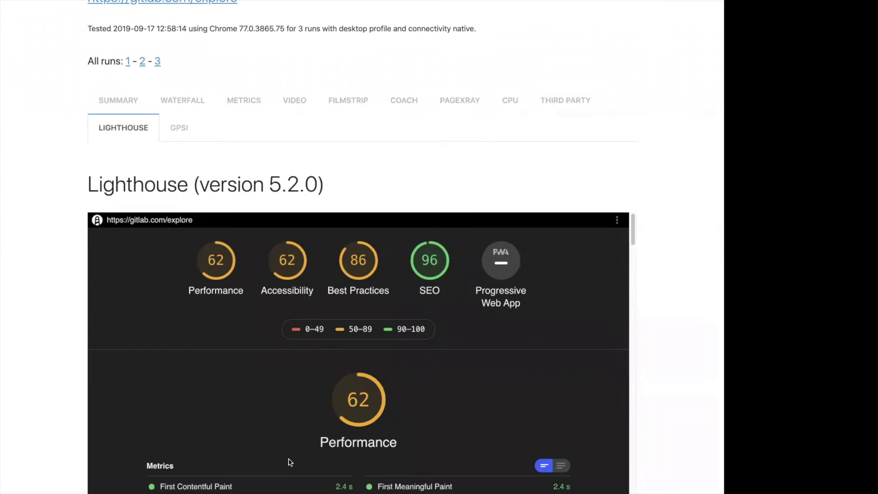
scroll(290, 462, down, 15)
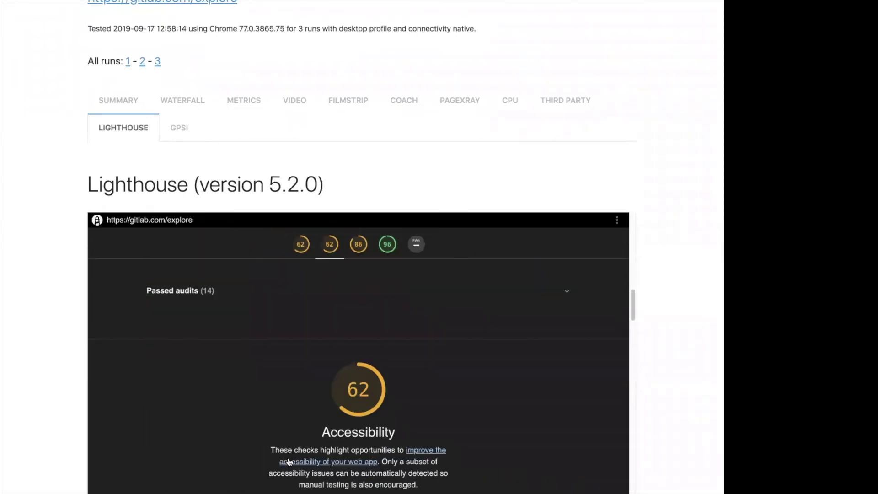
scroll(290, 462, down, 12)
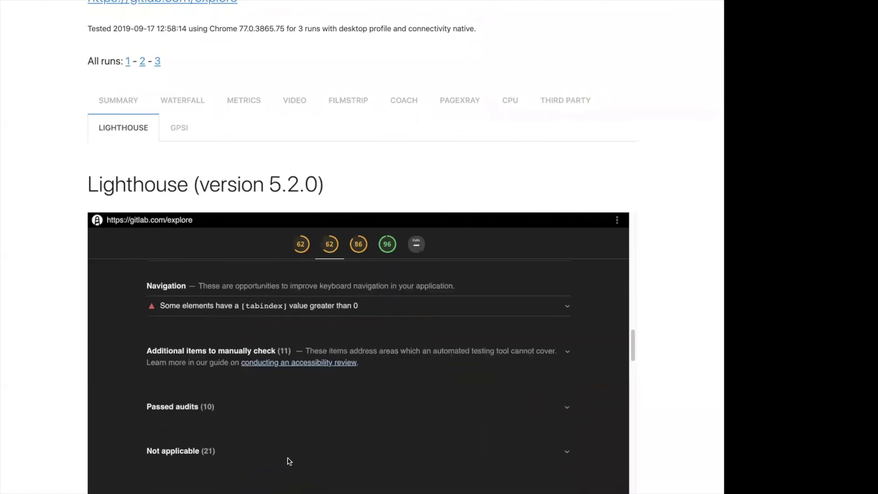
scroll(290, 460, down, 8)
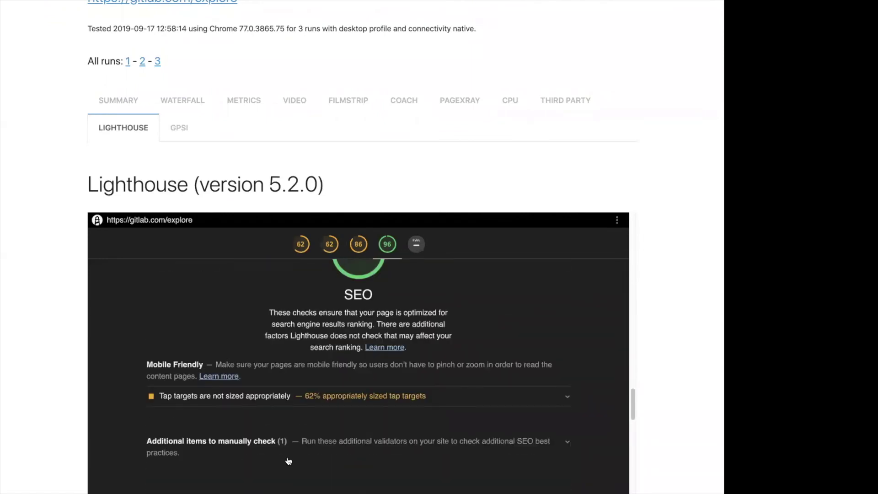
click(182, 132)
scroll(250, 374, down, 1)
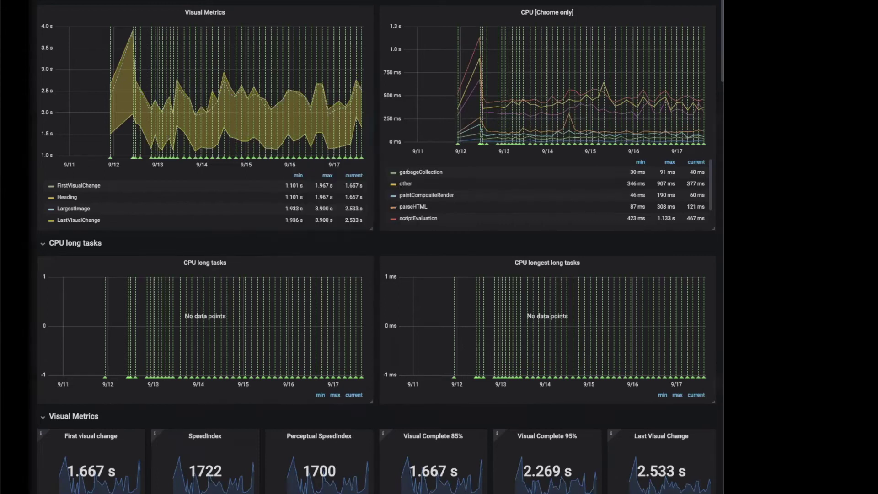
- Switch to the Grafana page timing dashboard and examine its visual, technical and user timing metrics and the comparison with last week
key(alt+Tab)
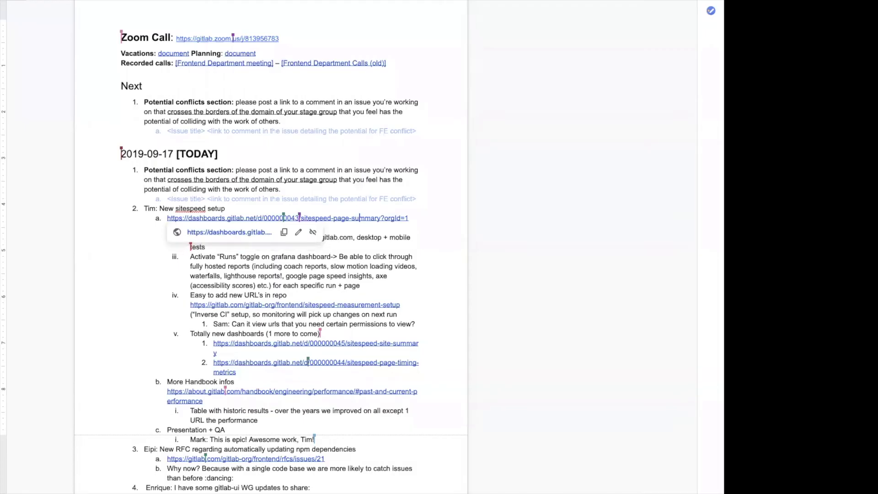
key(alt+Tab)
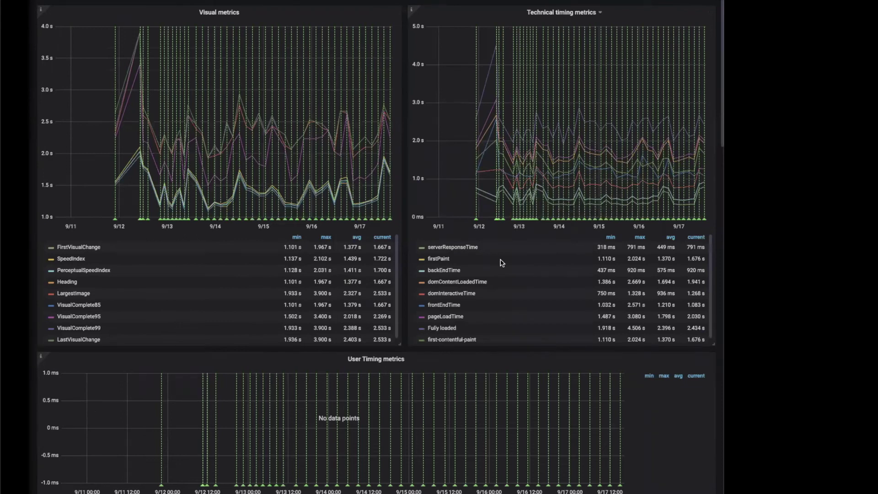
scroll(502, 262, down, 1)
scroll(525, 402, down, 4)
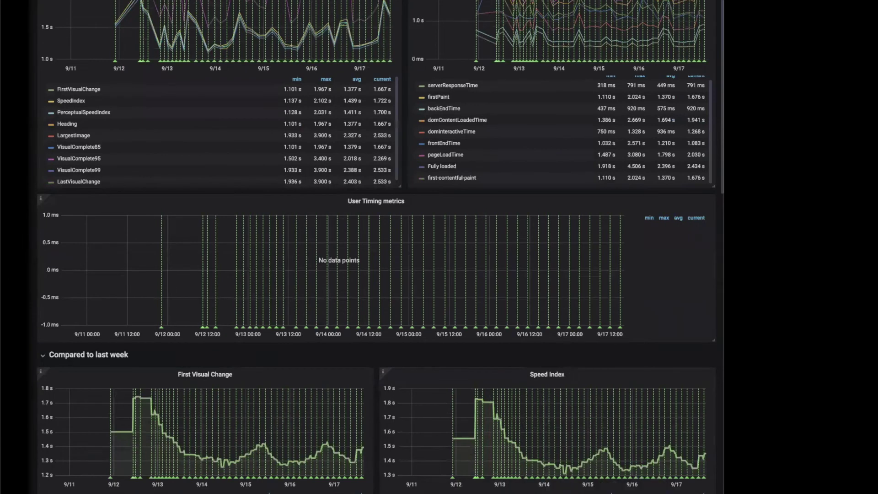
scroll(105, 28, up, 4)
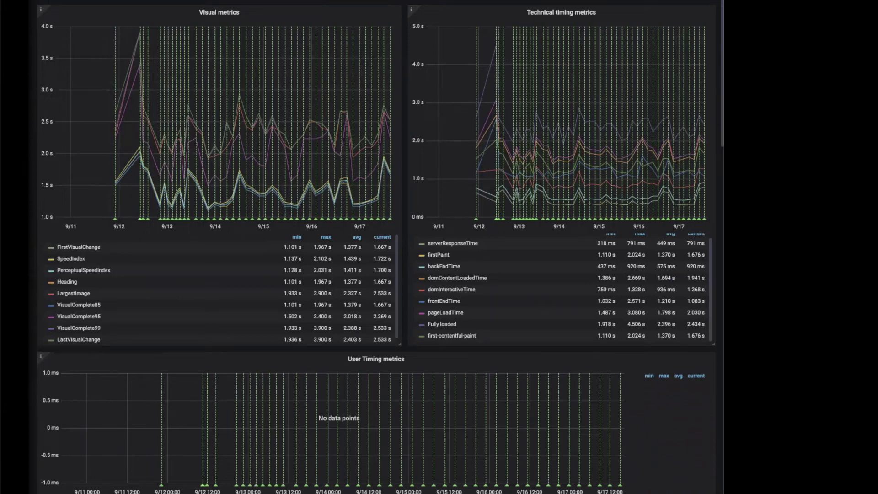
- Switch to the meeting agenda document and open its link to the sitespeed-measurement-setup repository
key(ctrl+Tab)
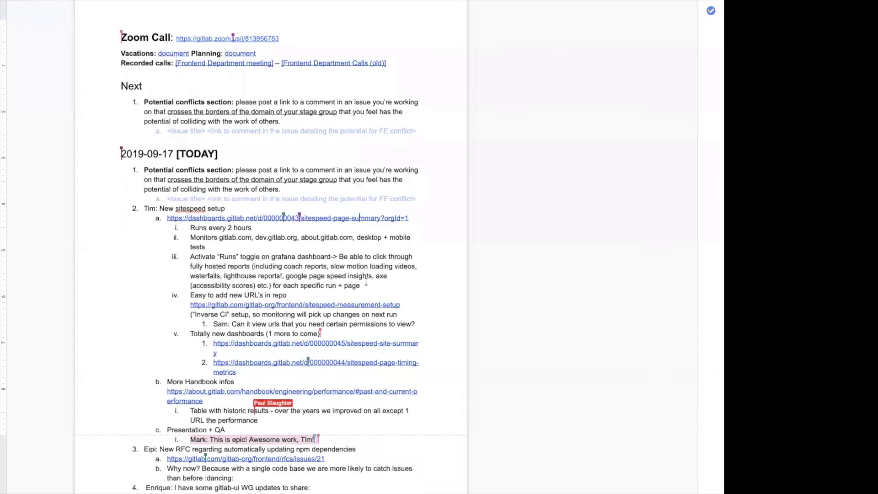
click(312, 304)
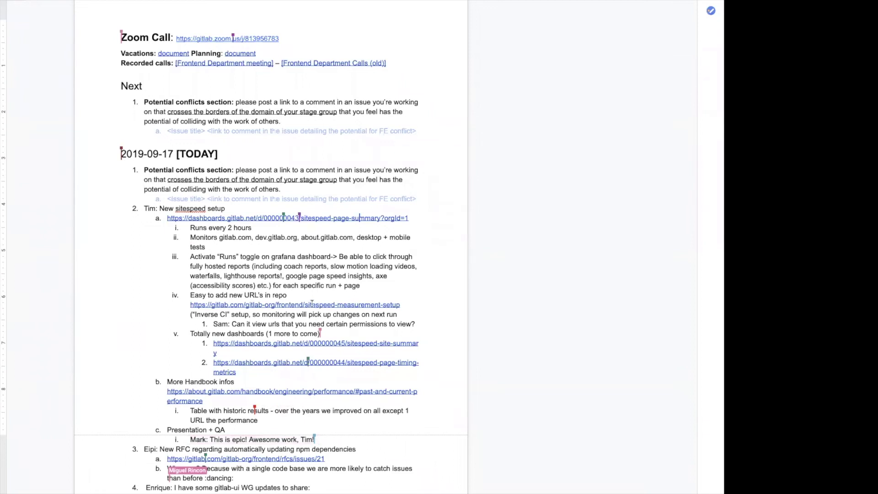
click(262, 319)
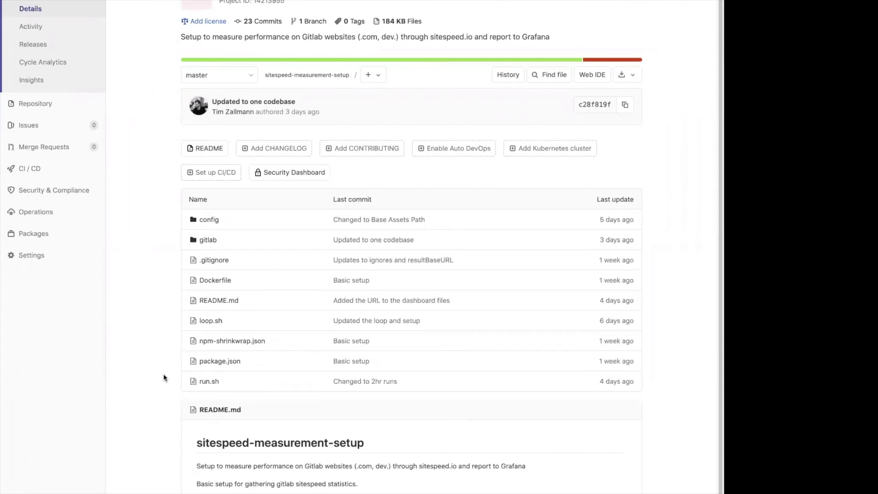
- Open the desktop.txt file in the repository's gitlab/desktop/urls folder
scroll(164, 375, down, 3)
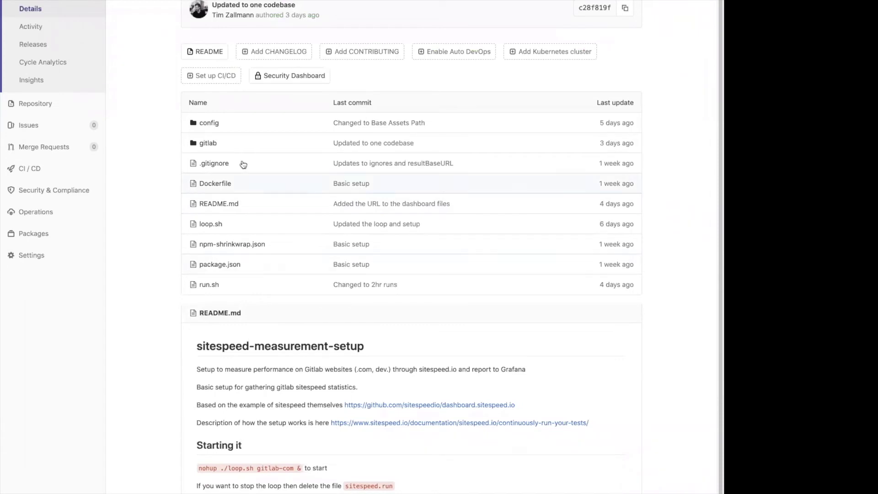
click(208, 143)
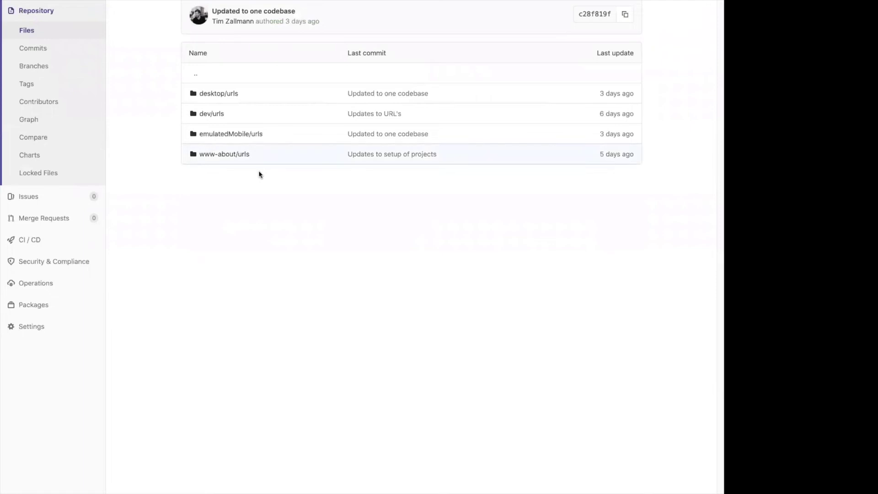
click(219, 93)
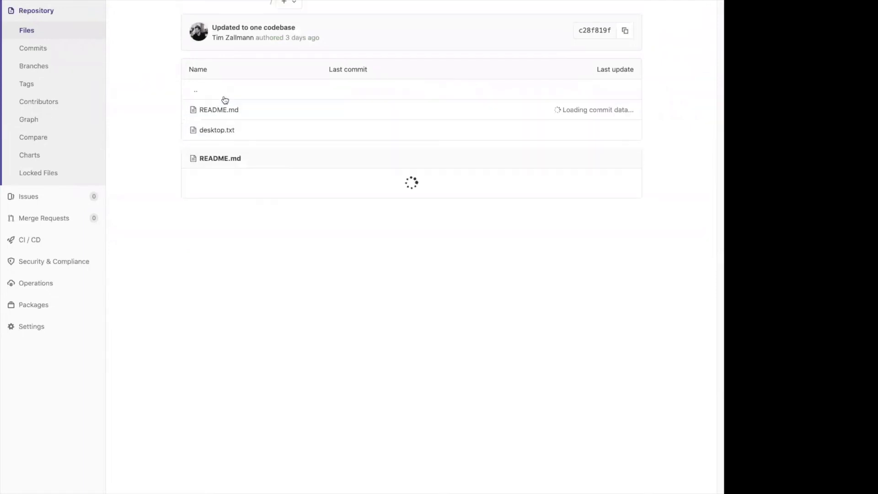
click(228, 132)
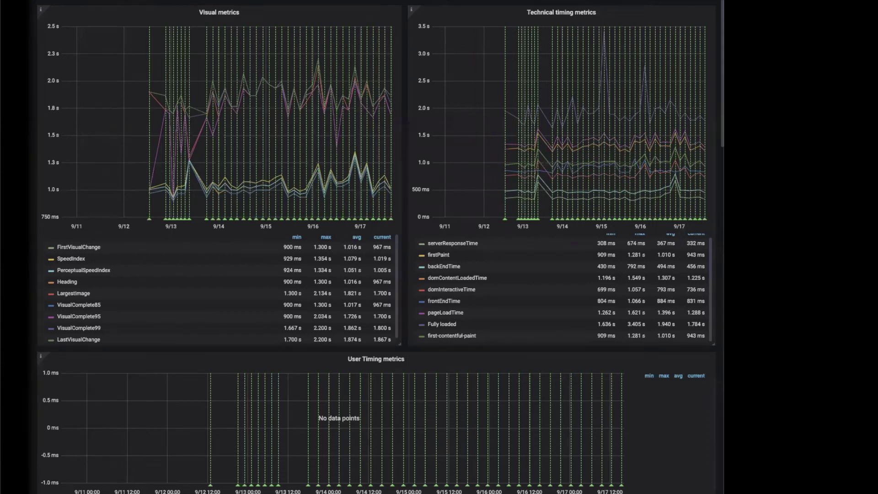
- Switch to the meeting agenda document and select the performance handbook link under "More Handbook infos"
key(alt+Tab)
scroll(359, 155, down, 2)
scroll(358, 155, down, 2)
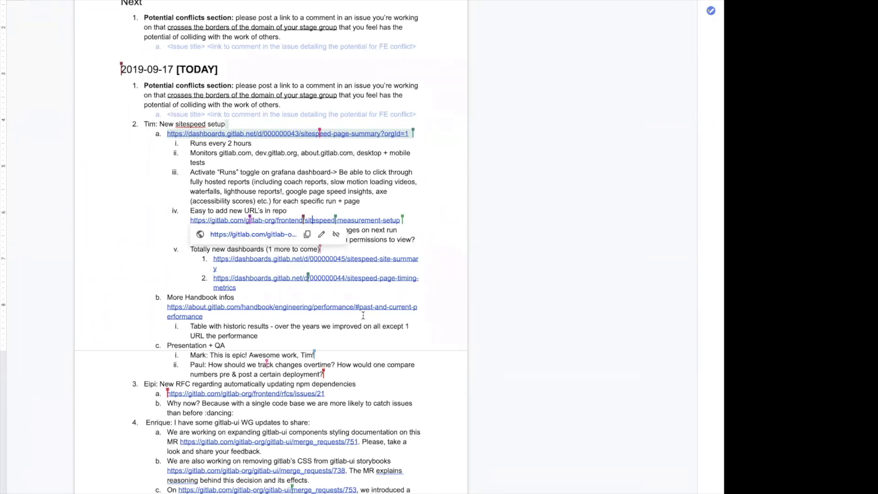
click(351, 154)
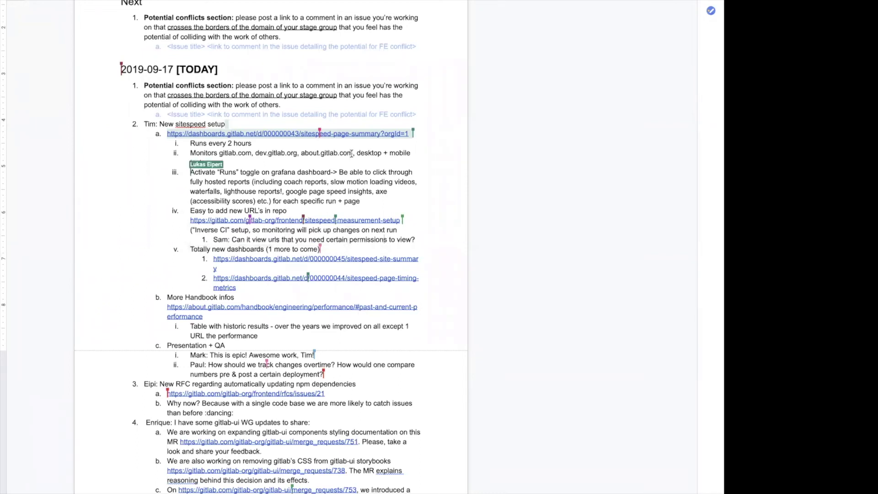
click(333, 306)
right_click(334, 307)
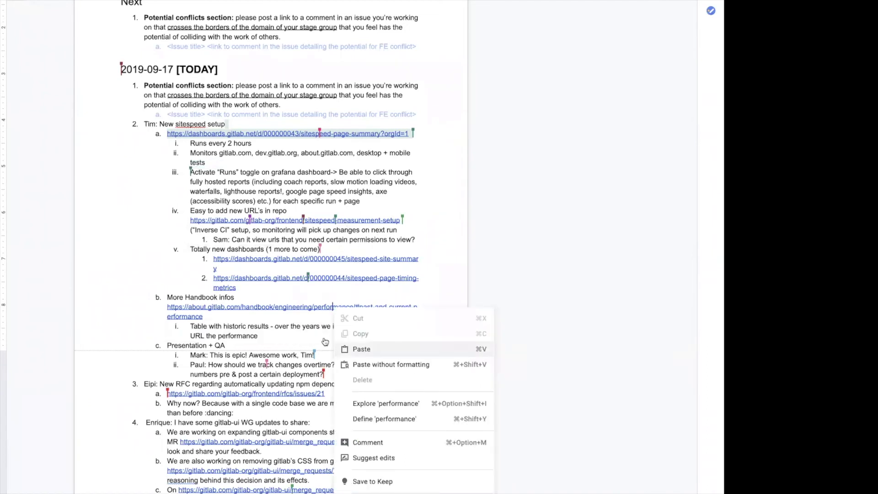
click(353, 348)
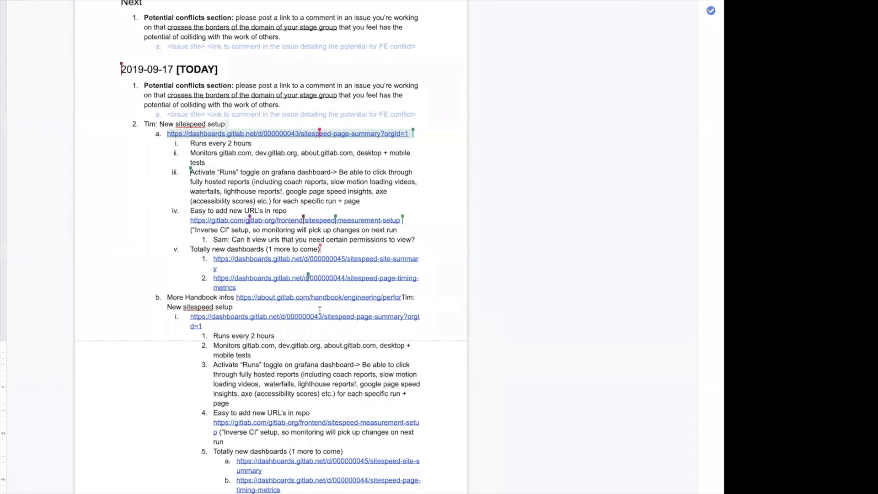
key(ctrl+z)
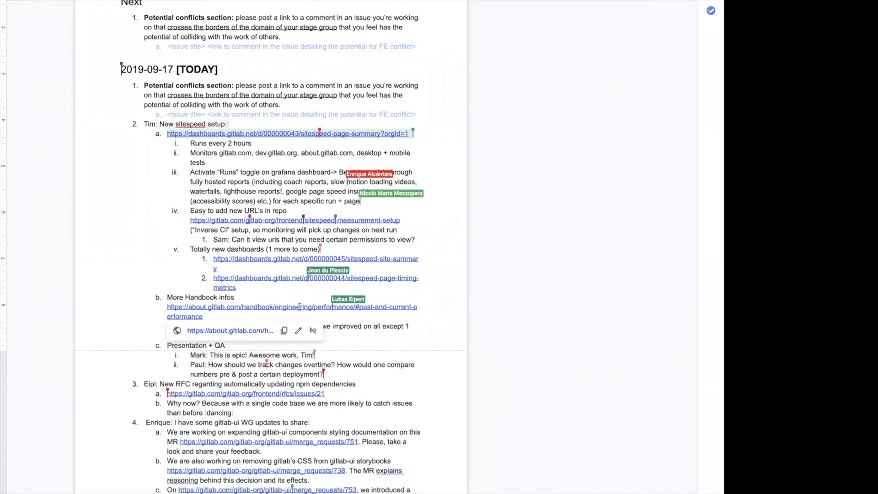
- Open the performance handbook link and examine the past and current performance table, highlighting the Issue List's 2018-04 value
click(249, 330)
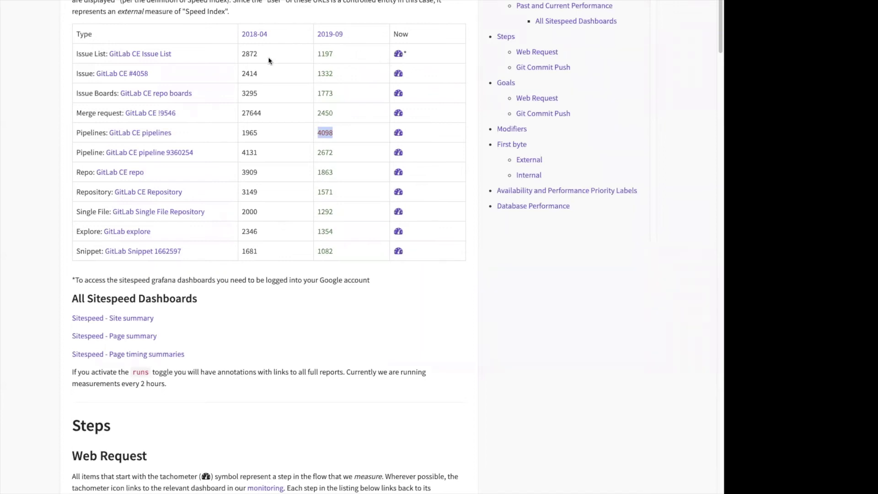
double_click(247, 55)
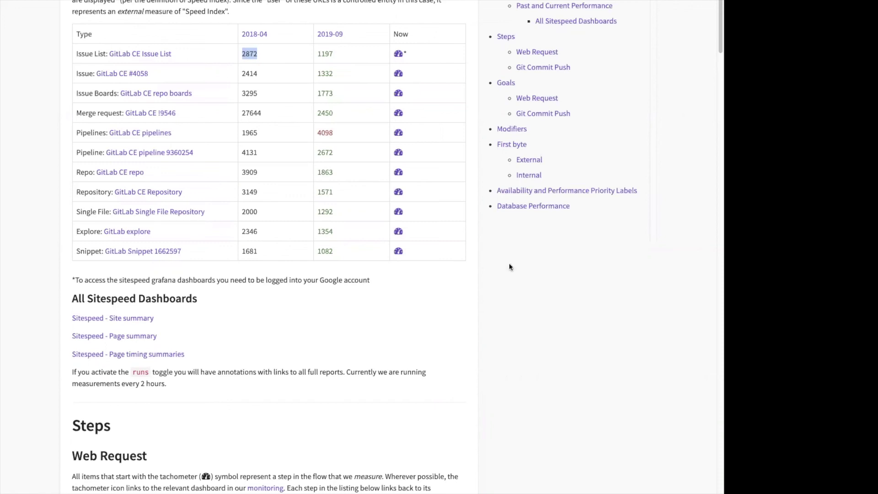
- Switch to the sitespeed.io documentation and read its Single Page Application page on testing by scripting
key(ctrl+Tab)
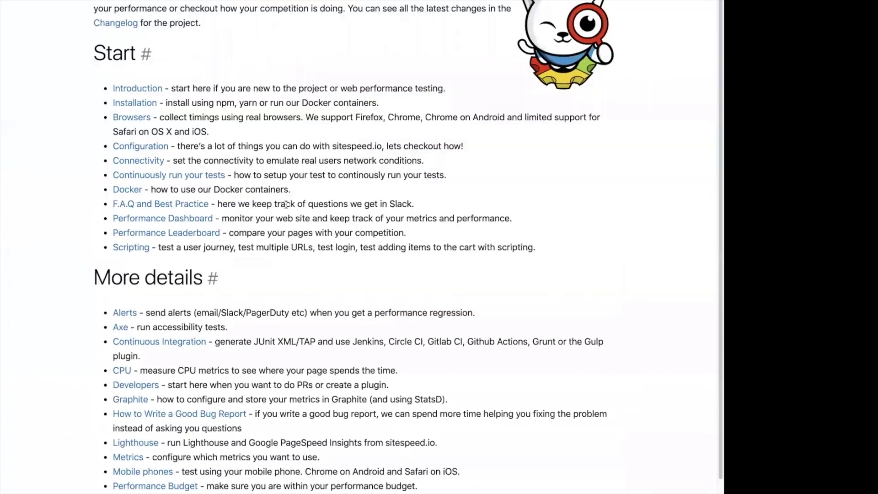
scroll(141, 390, down, 3)
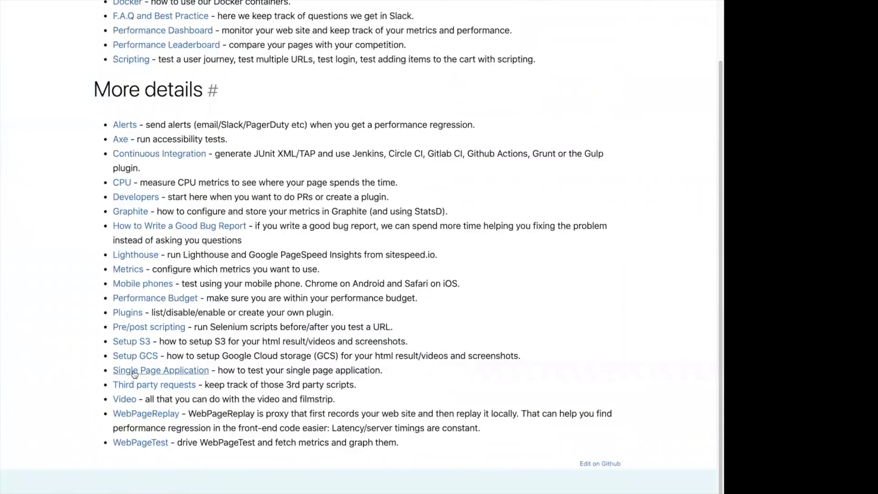
click(134, 374)
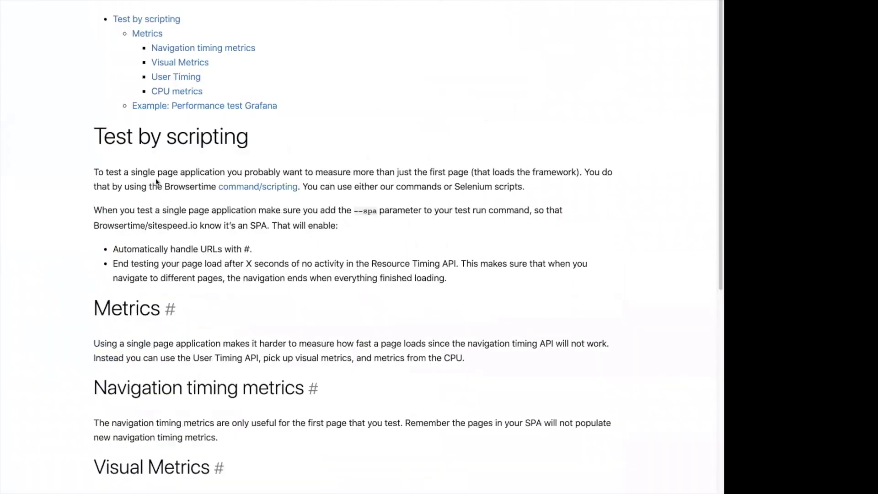
scroll(162, 221, down, 1)
scroll(162, 221, down, 10)
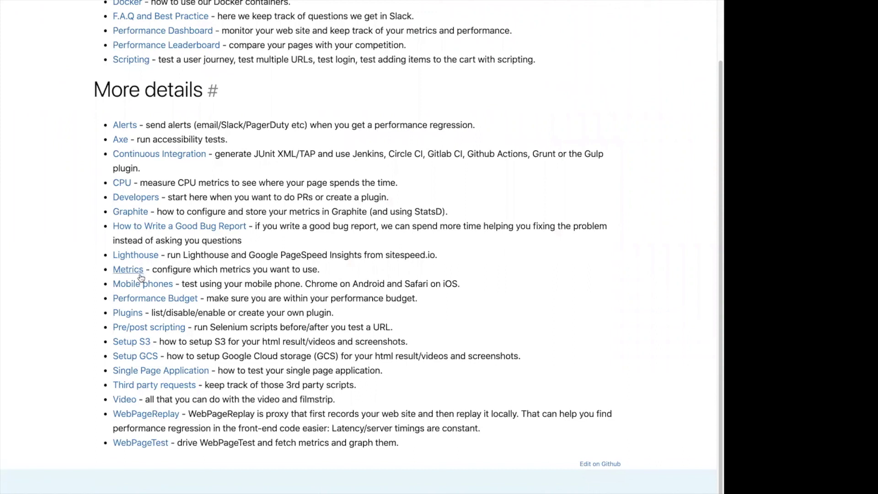
- Open the documentation's Pre/post scripting page and read through its Selenium, script data and debug/log sections
click(147, 328)
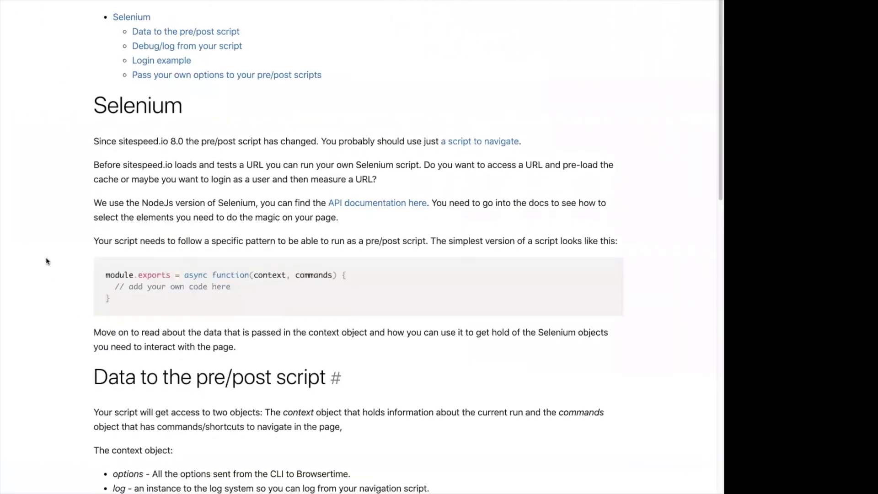
scroll(46, 260, down, 3)
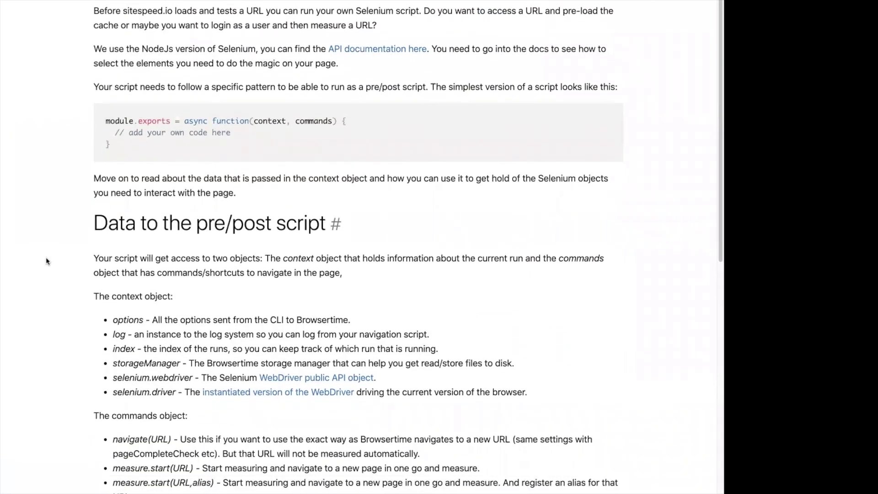
scroll(46, 259, down, 5)
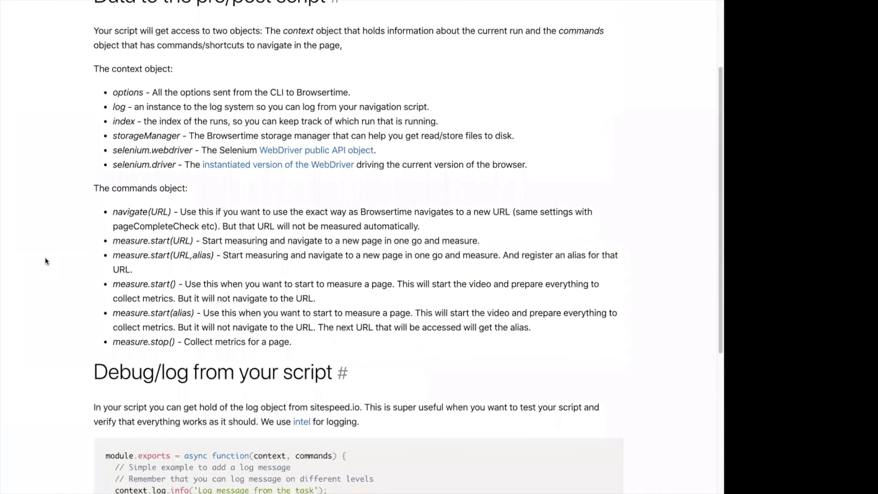
scroll(45, 261, down, 6)
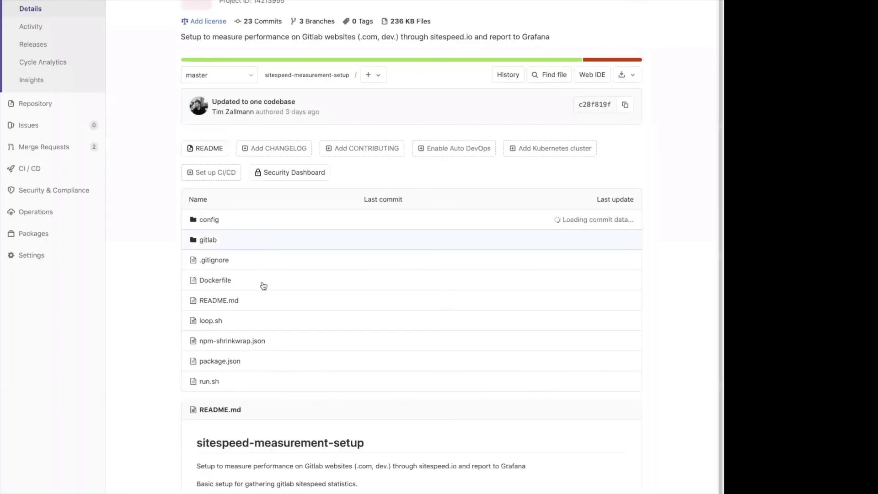
- From the sitespeed-measurement-setup README, open the example dashboard.sitespeed.io repository and view loginWikipedia.js in its nyc3-1/desktop/scripts folder
scroll(452, 431, down, 3)
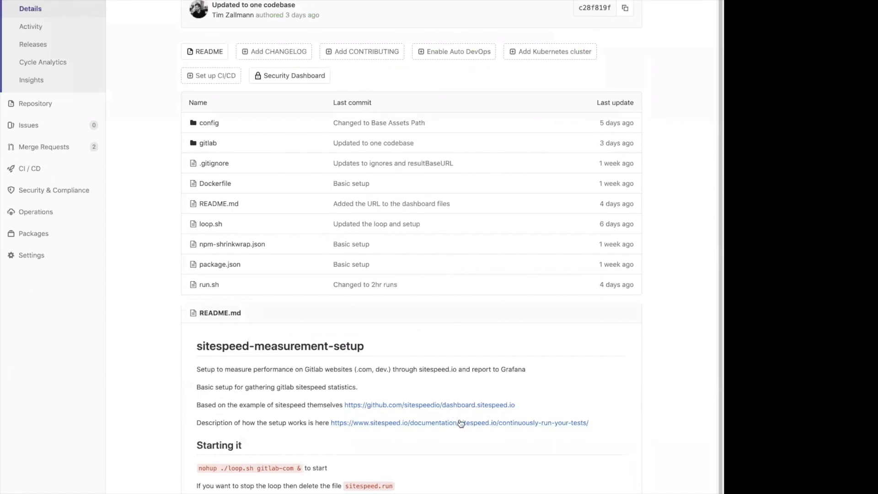
click(370, 407)
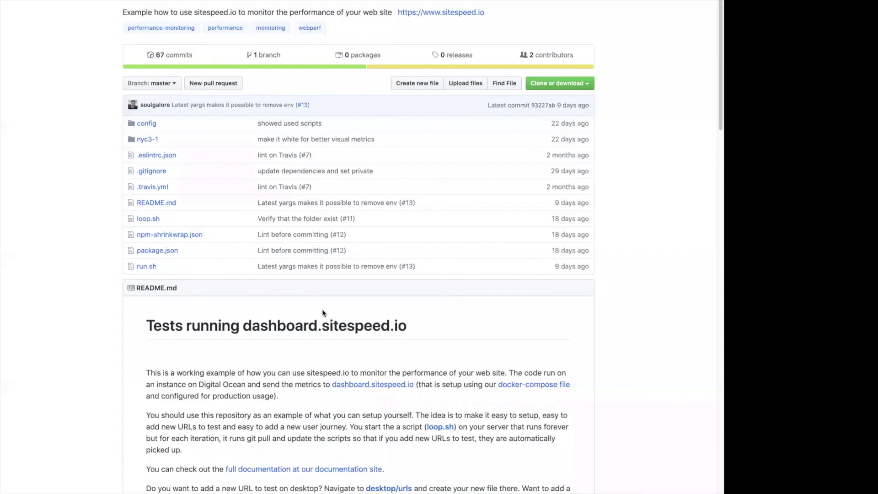
click(151, 140)
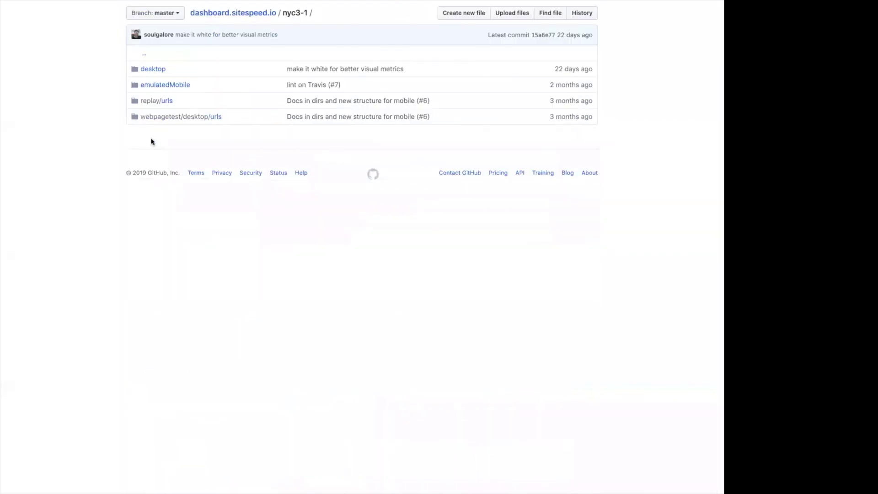
click(151, 70)
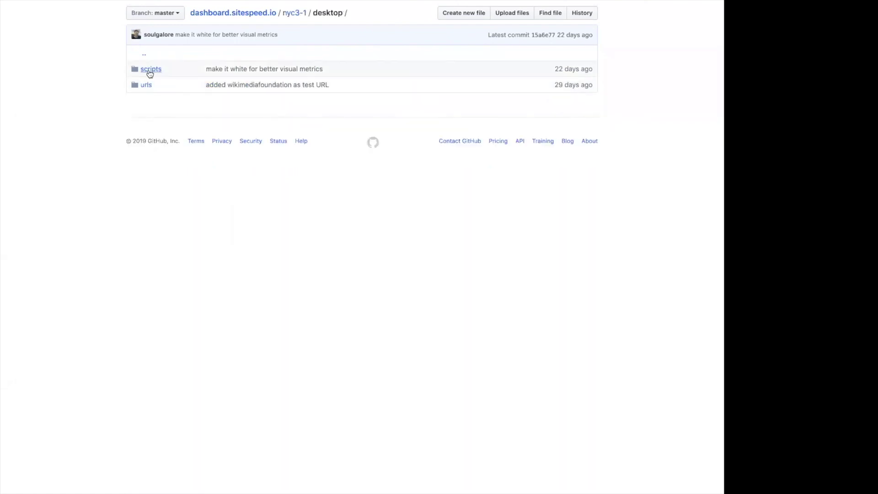
click(150, 72)
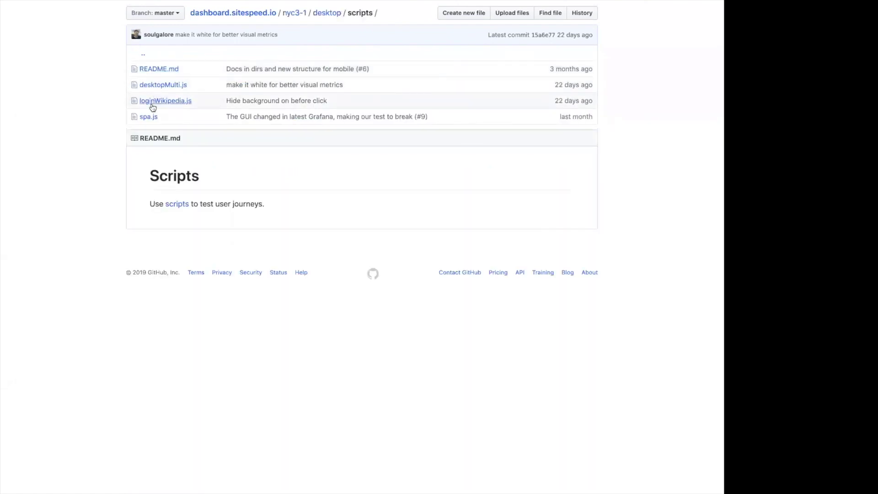
click(154, 101)
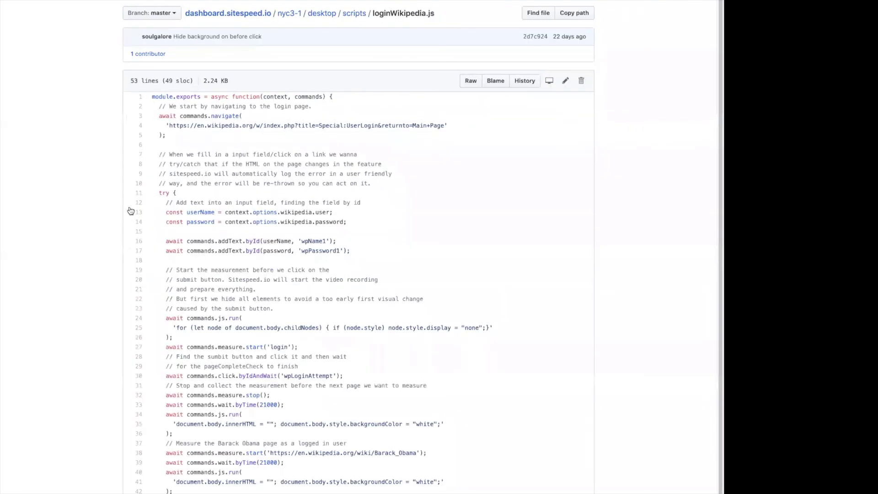
scroll(128, 215, down, 2)
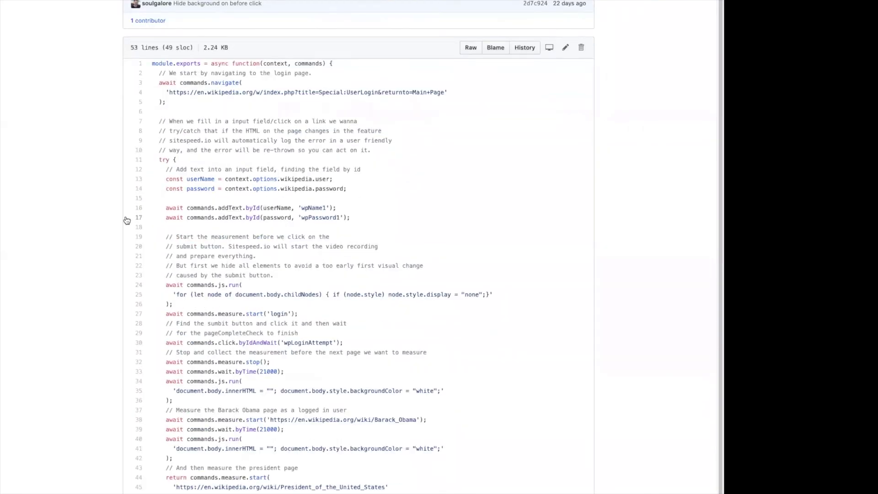